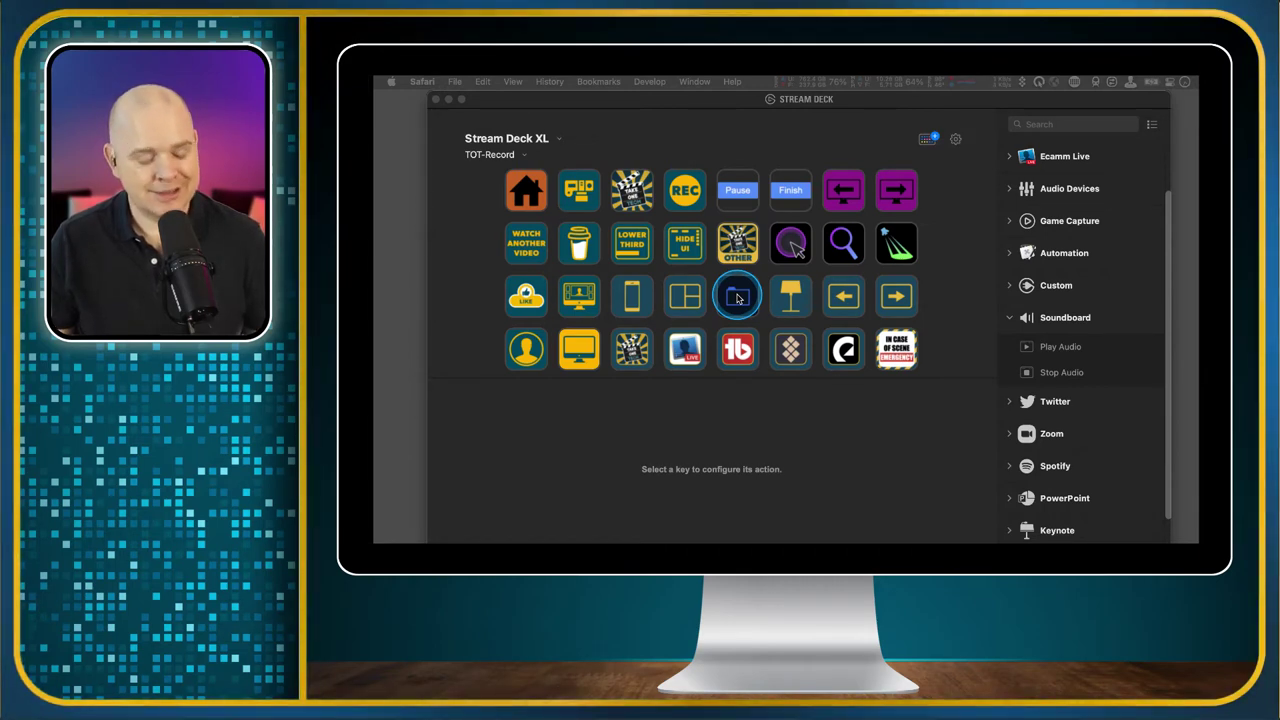
# Open the folder key in the TOT-Record profile's key grid.
pyautogui.doubleClick(737, 297)
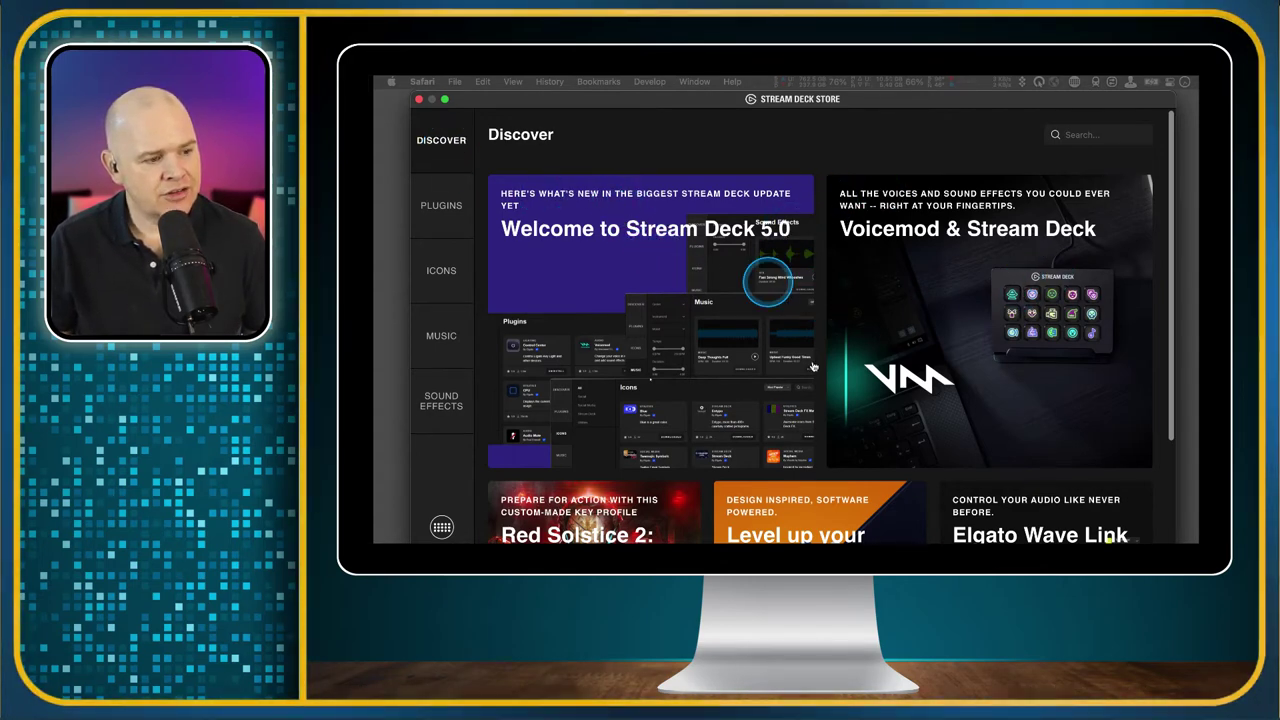
# View the Red Solstice 2 profile details, close them, then switch the store to Plugins.
pyautogui.scroll(-1, 810, 455)
pyautogui.scroll(-5, 810, 455)
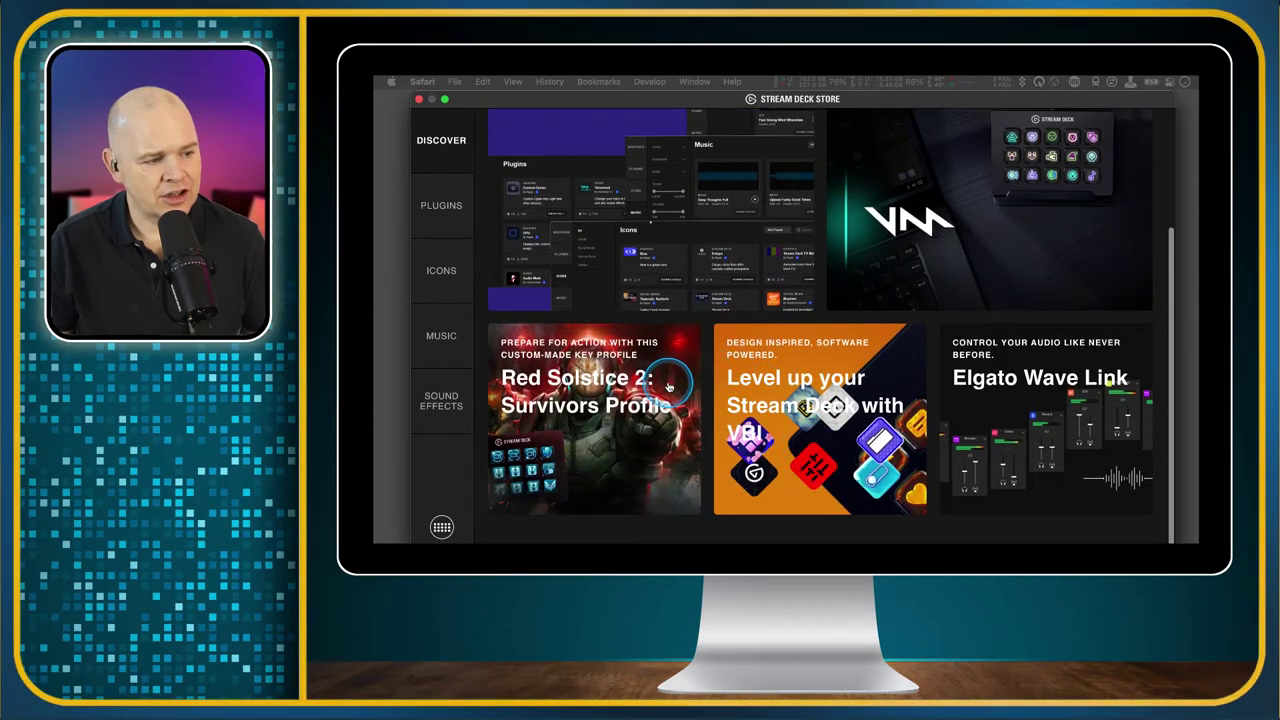
pyautogui.click(680, 380)
pyautogui.scroll(-5, 718, 461)
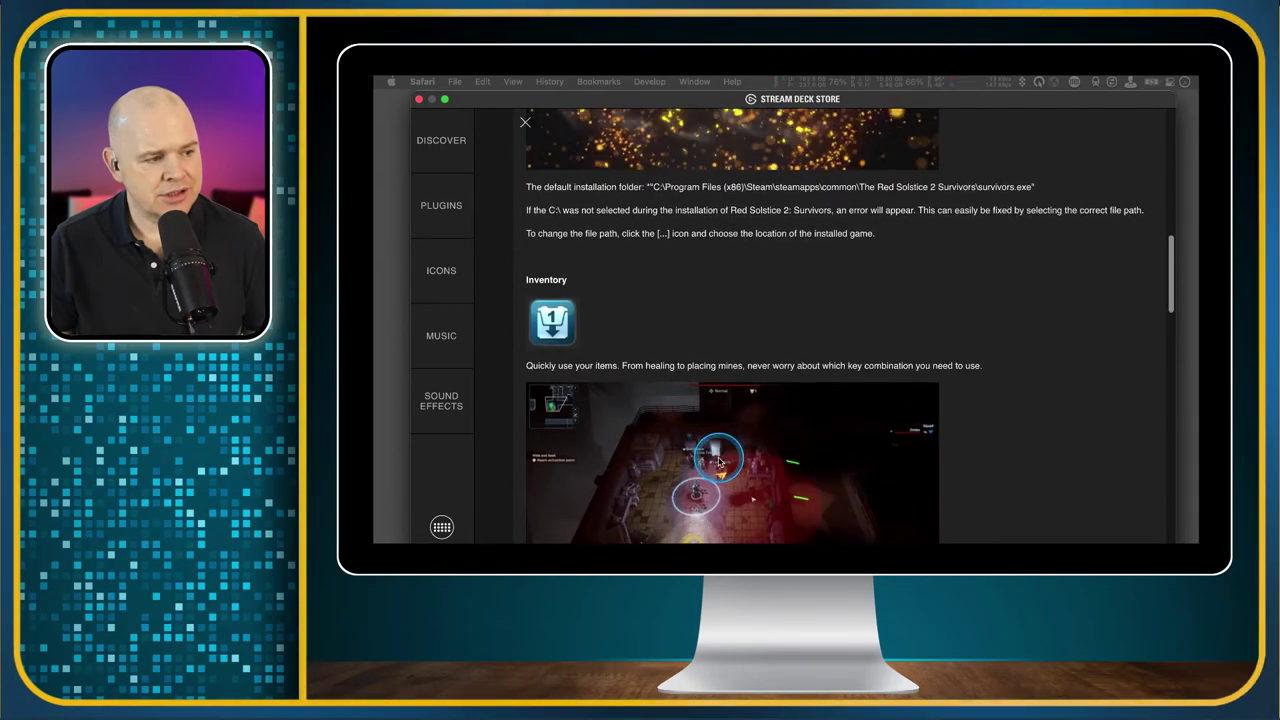
pyautogui.scroll(-5, 718, 461)
pyautogui.scroll(-5, 718, 461)
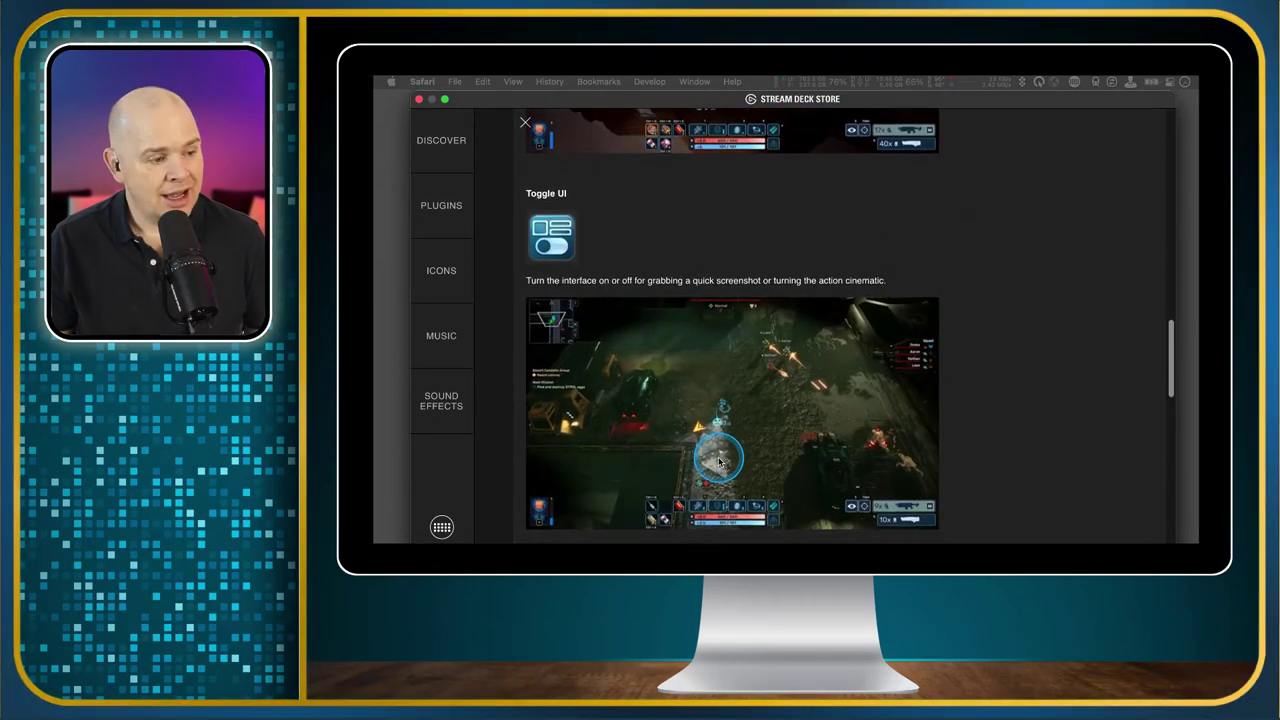
pyautogui.scroll(-5, 718, 461)
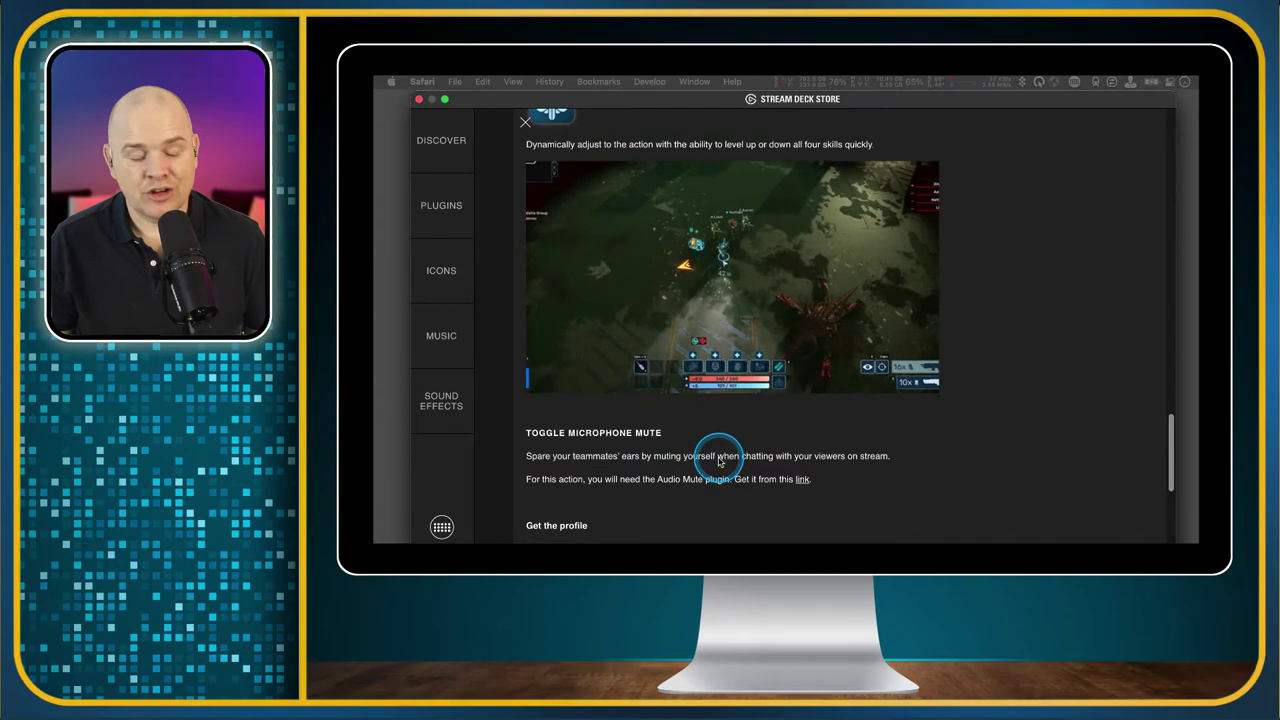
pyautogui.click(525, 121)
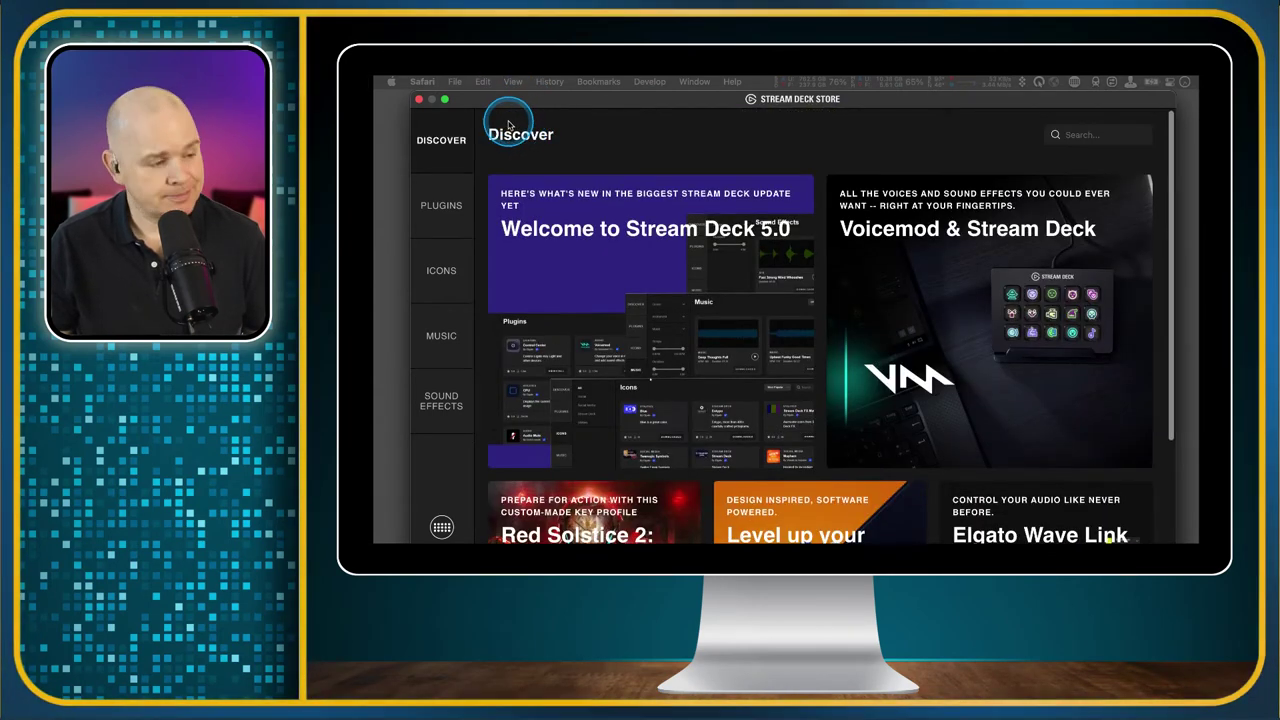
pyautogui.click(435, 217)
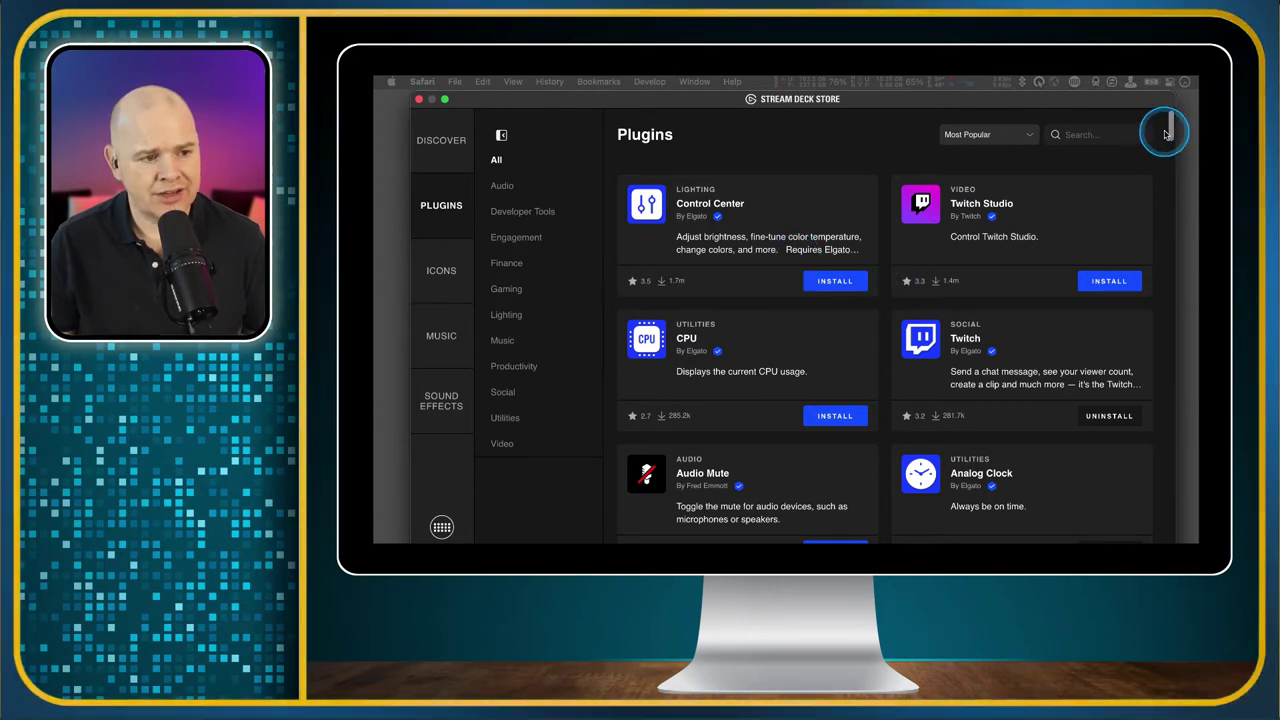
# Scroll the plugin list down past Counter, iCUE, YouTube and IFTTT.
pyautogui.moveTo(1172, 133); pyautogui.dragTo(1178, 171)
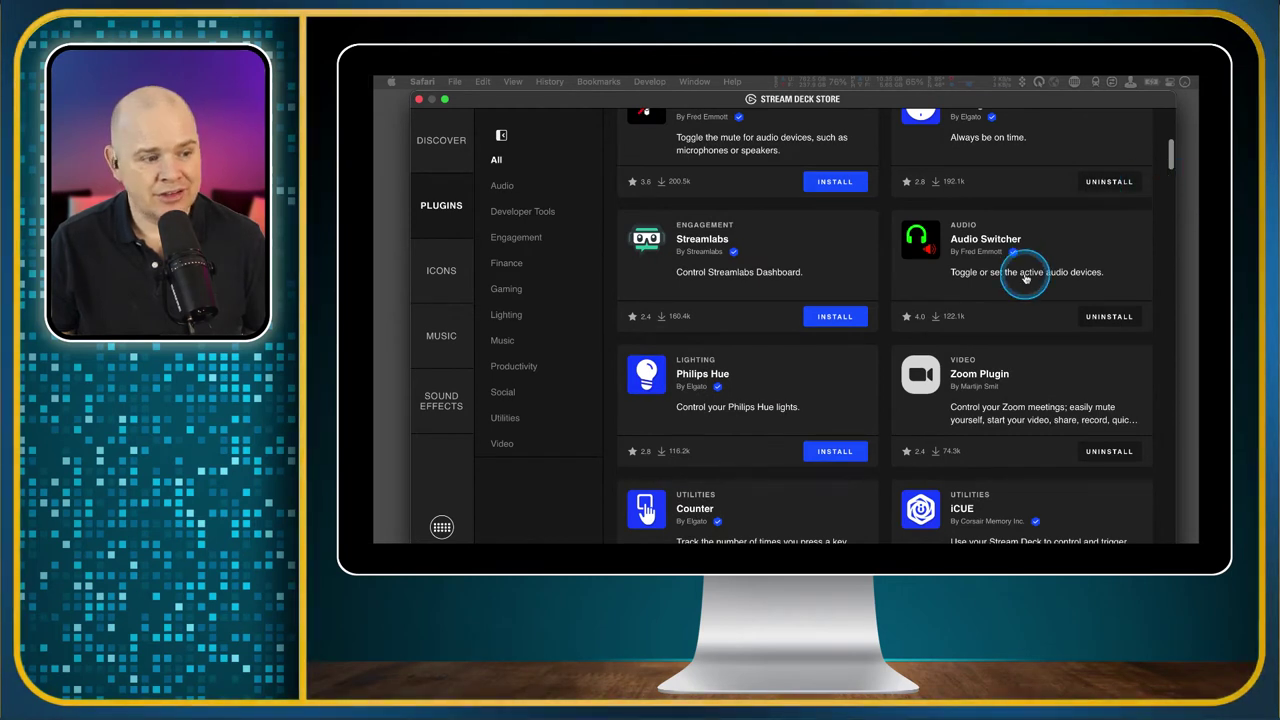
pyautogui.scroll(-3, 958, 420)
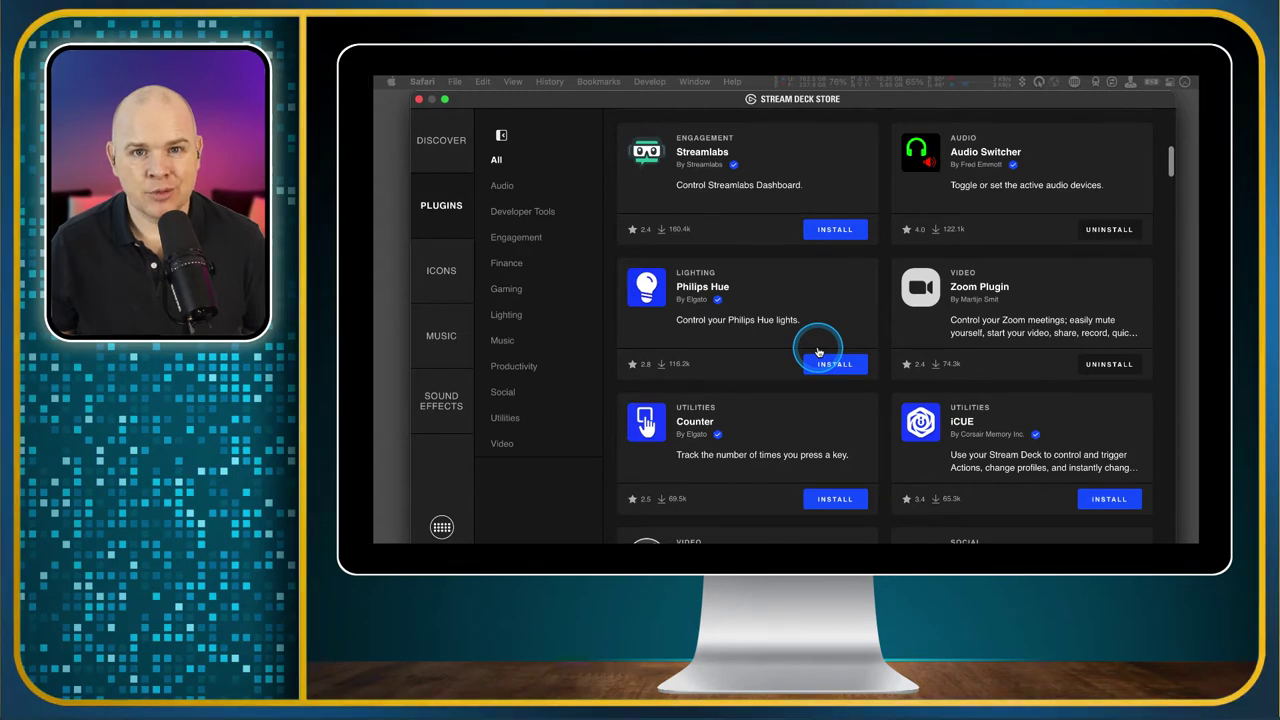
pyautogui.scroll(-4, 820, 360)
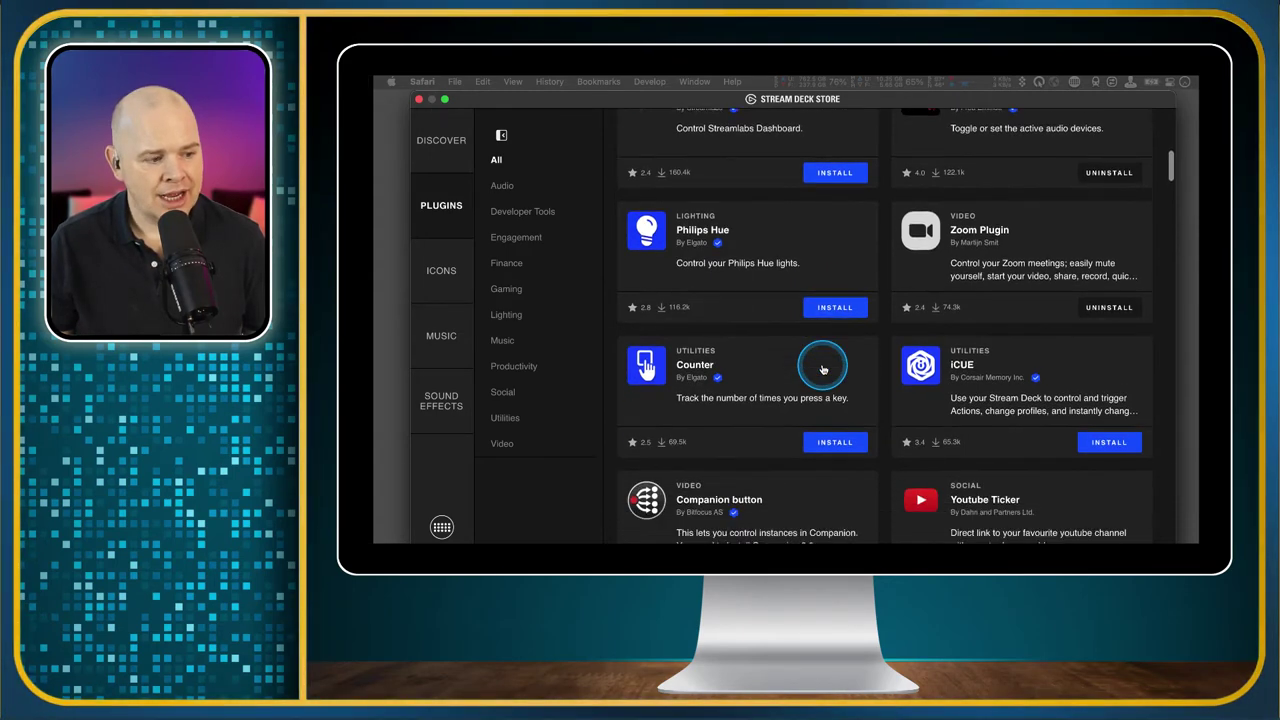
pyautogui.scroll(-5, 822, 369)
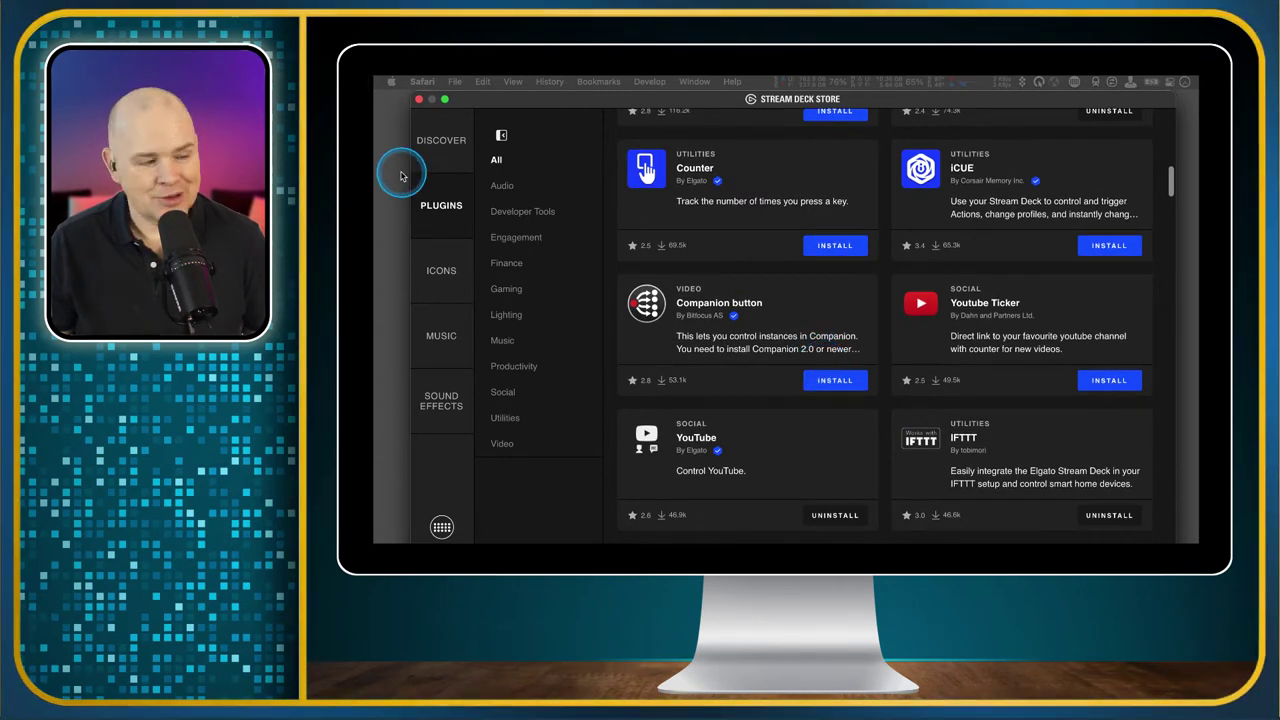
# Browse icon packs in the Artistic, Games, General and Stream Deck categories, then switch to Music.
pyautogui.click(447, 276)
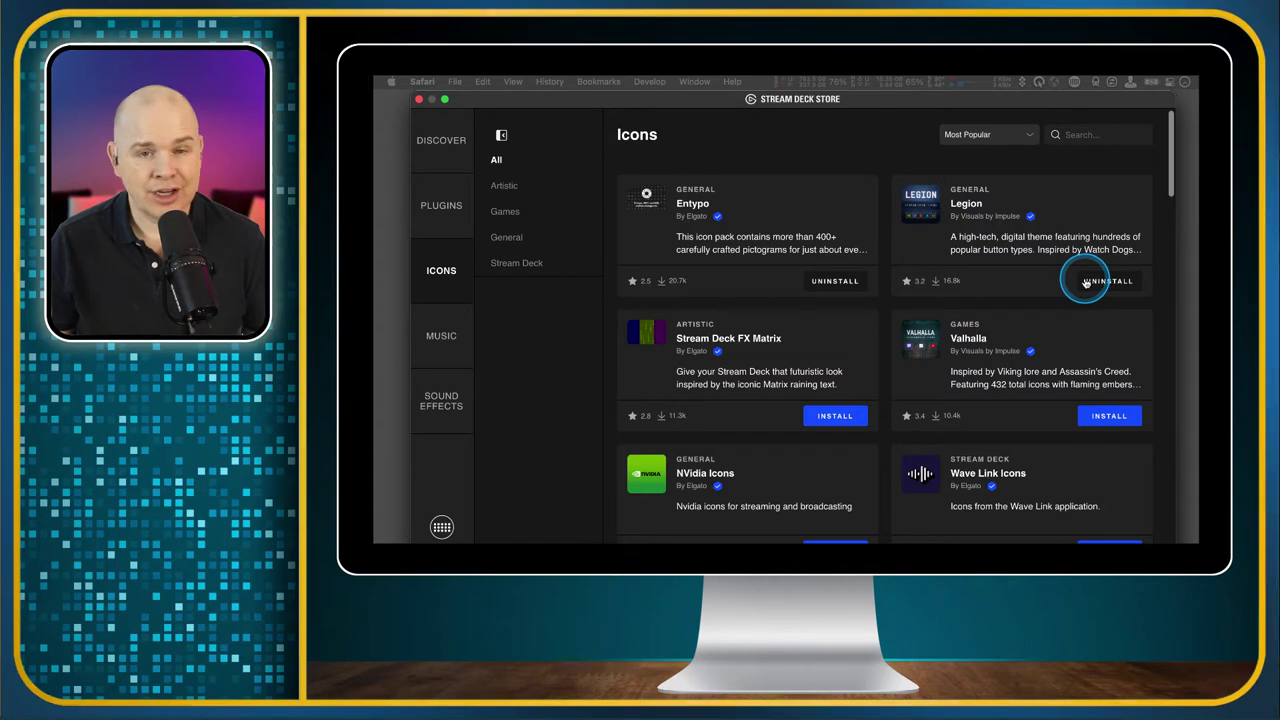
pyautogui.click(506, 188)
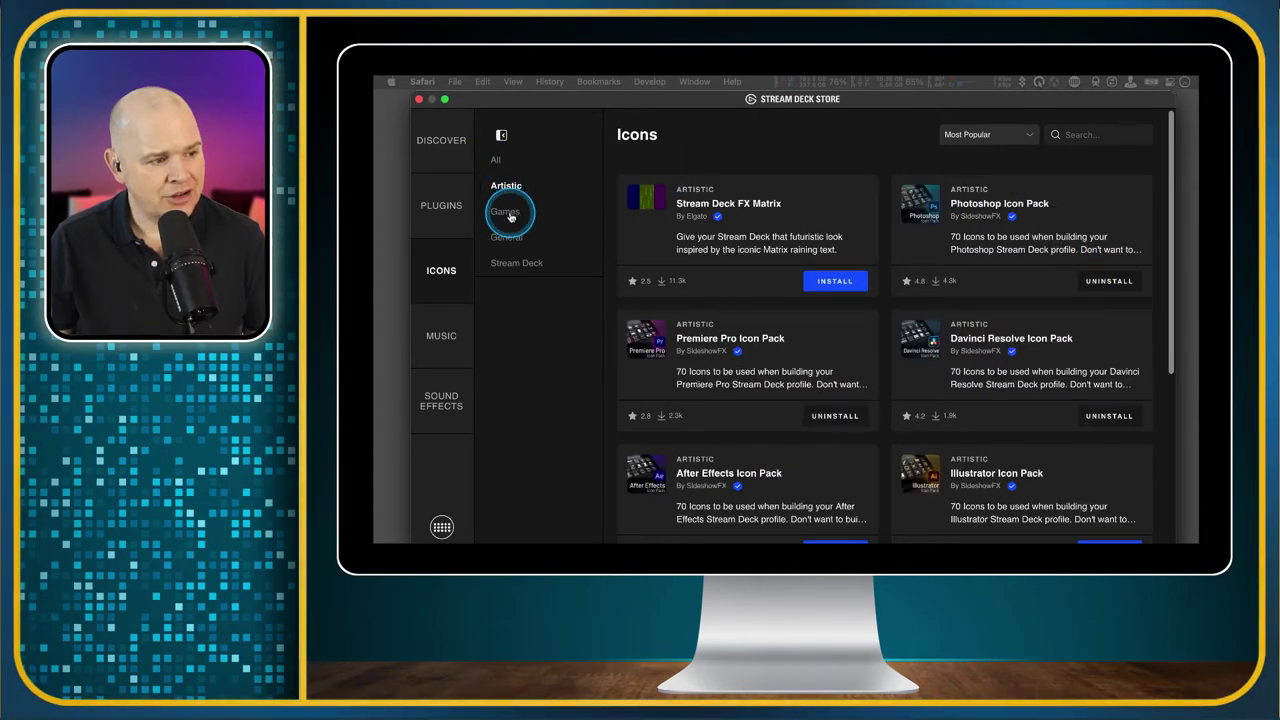
pyautogui.click(505, 211)
pyautogui.click(508, 238)
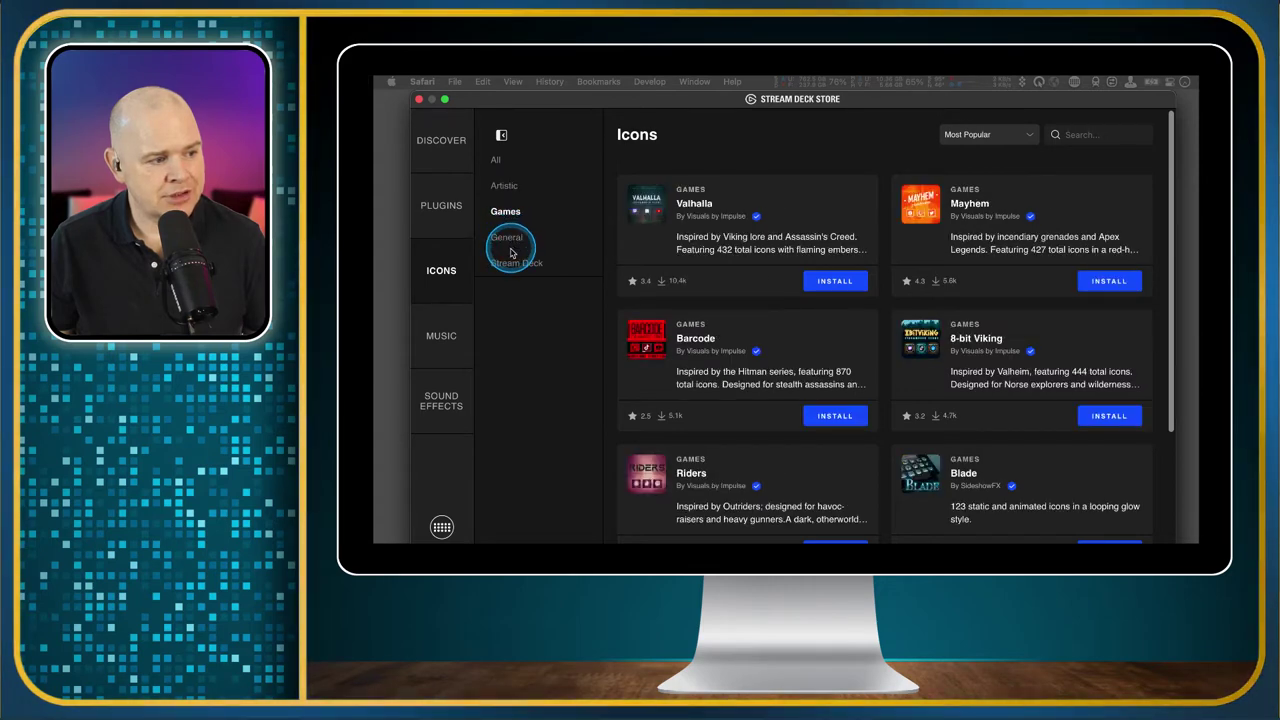
pyautogui.click(517, 265)
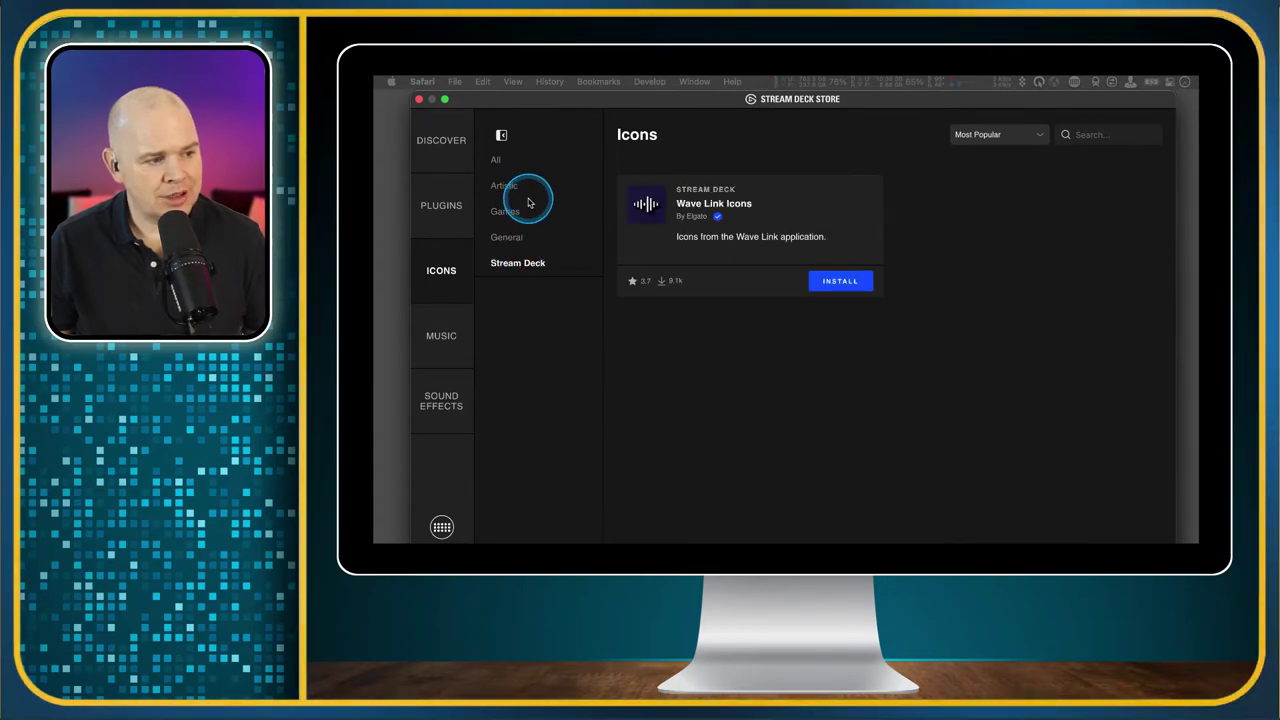
pyautogui.click(444, 342)
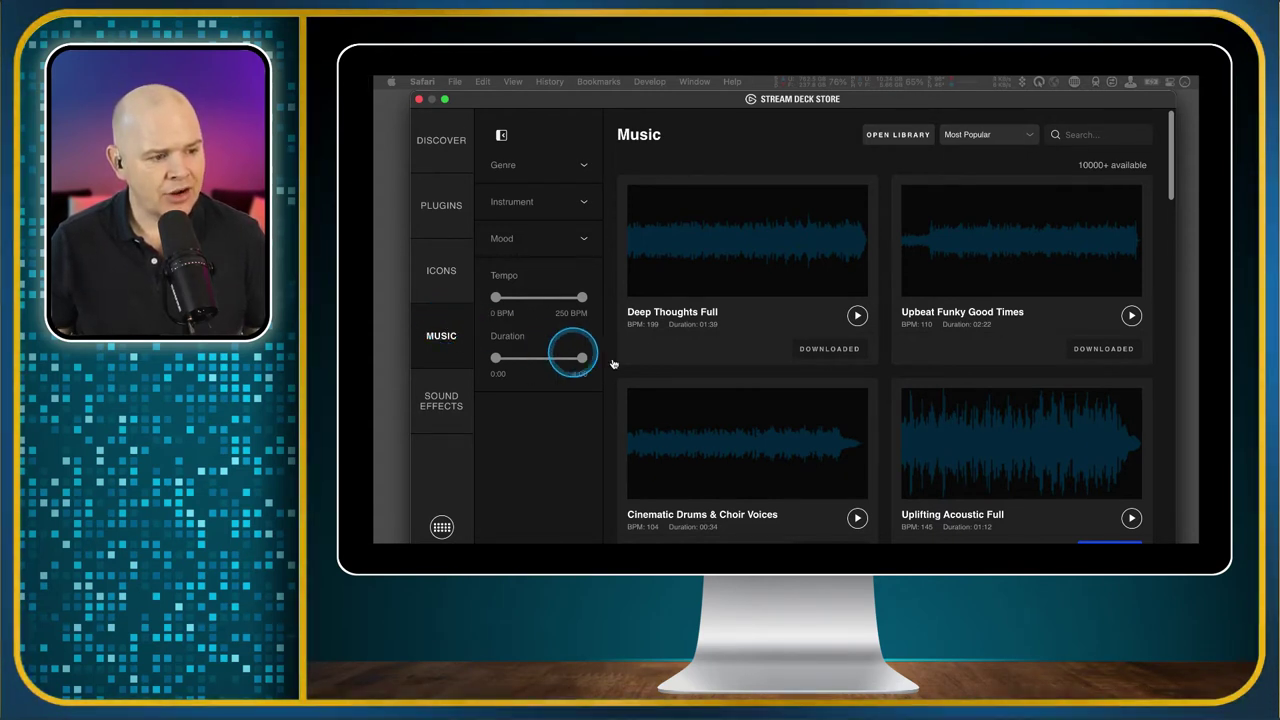
pyautogui.click(689, 290)
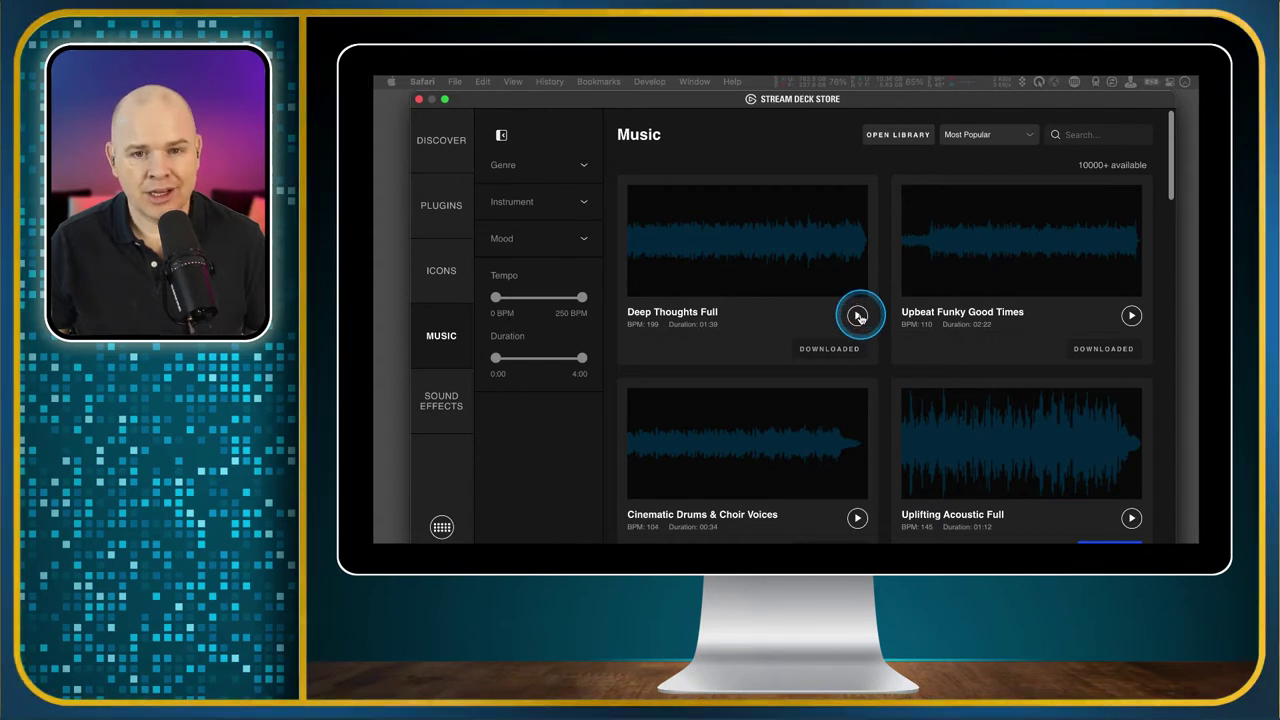
pyautogui.click(858, 316)
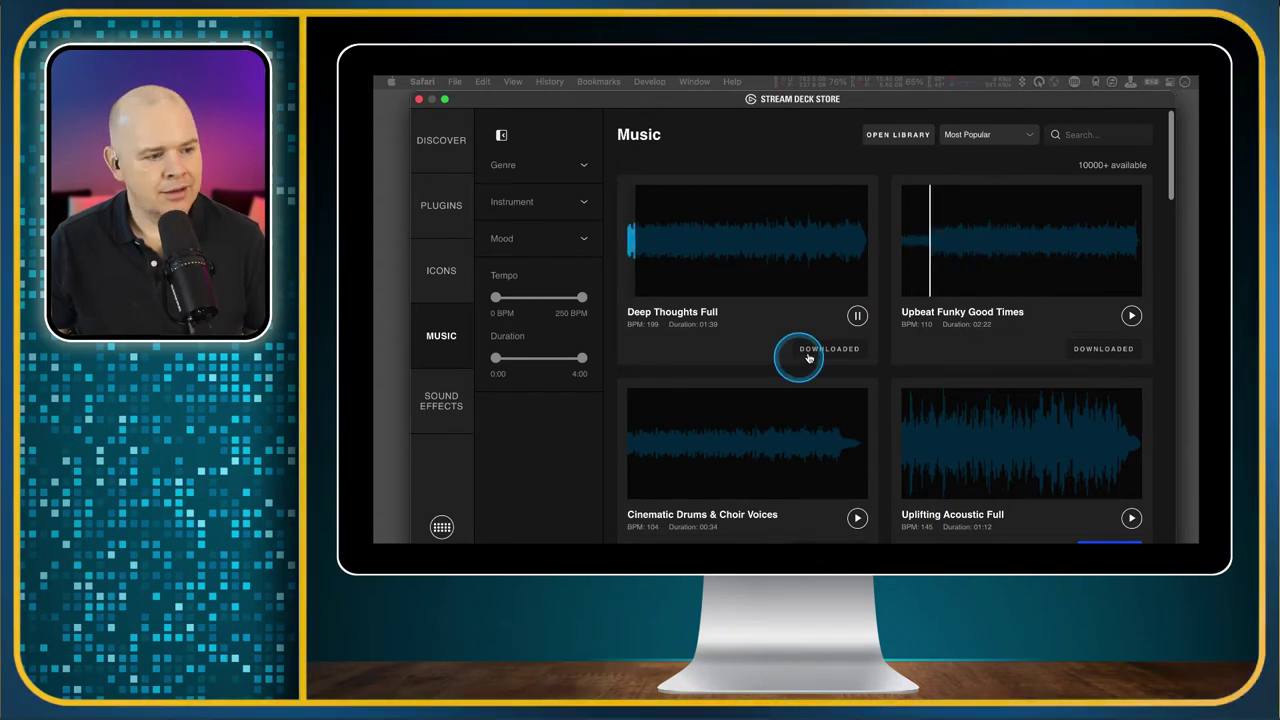
pyautogui.click(856, 317)
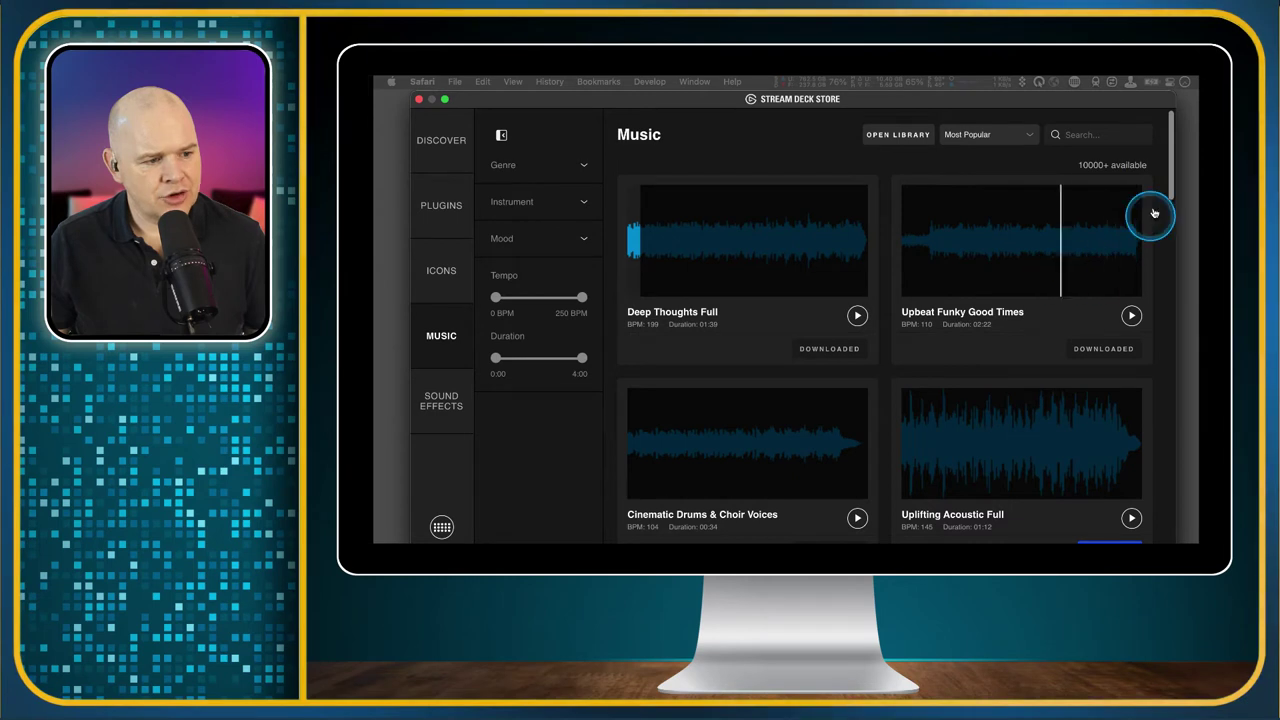
# Preview Morning Sun, stop it, then preview A New Dawn in the Music list.
pyautogui.moveTo(1172, 180); pyautogui.dragTo(1168, 343)
pyautogui.click(1129, 366)
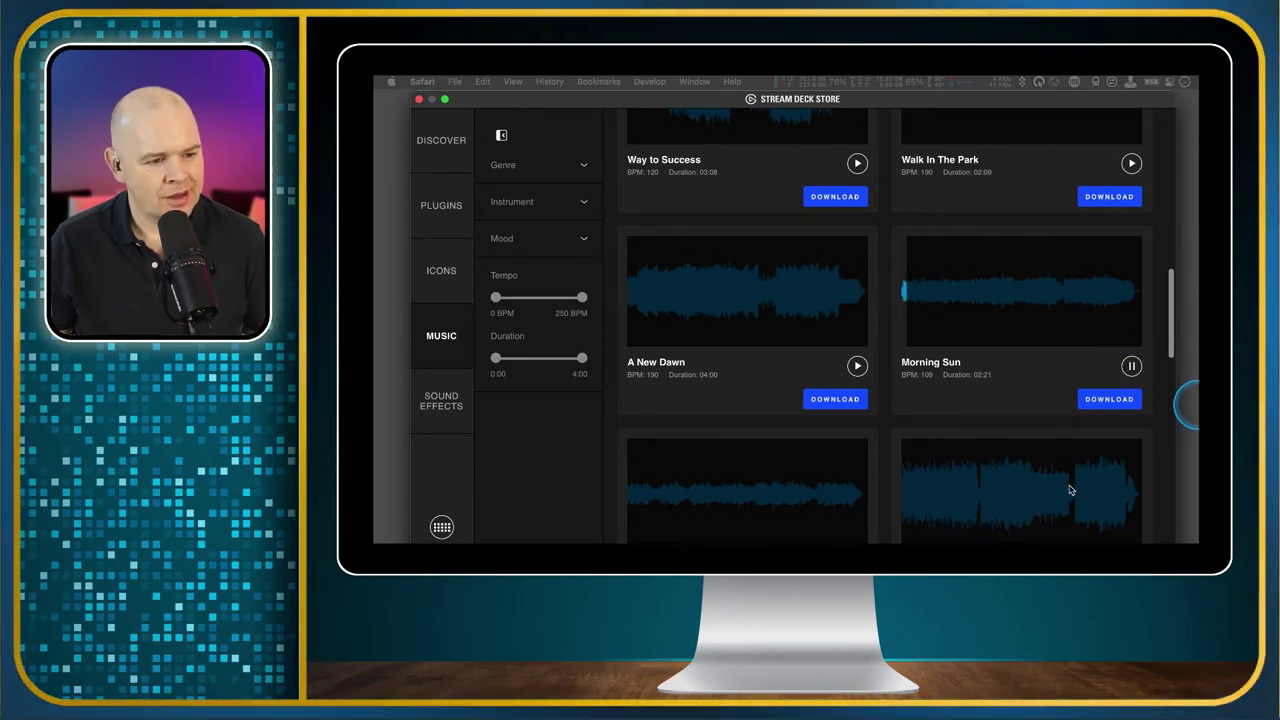
pyautogui.click(1133, 368)
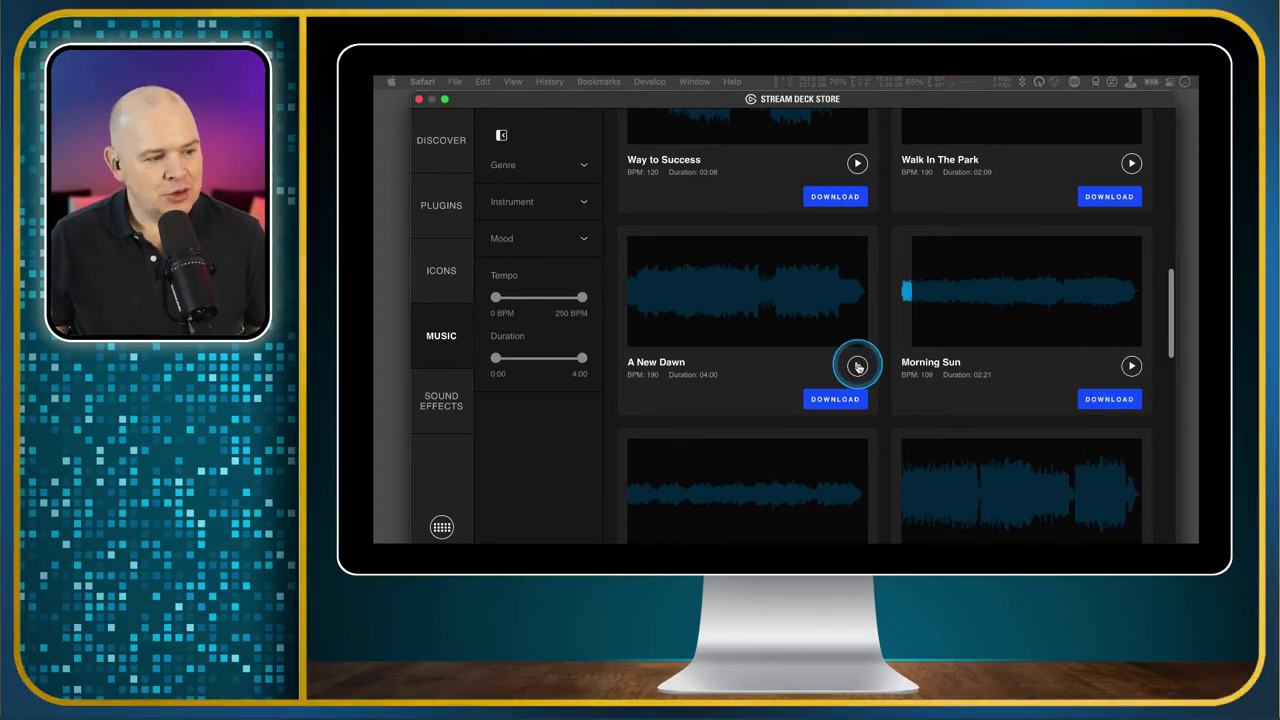
pyautogui.click(858, 367)
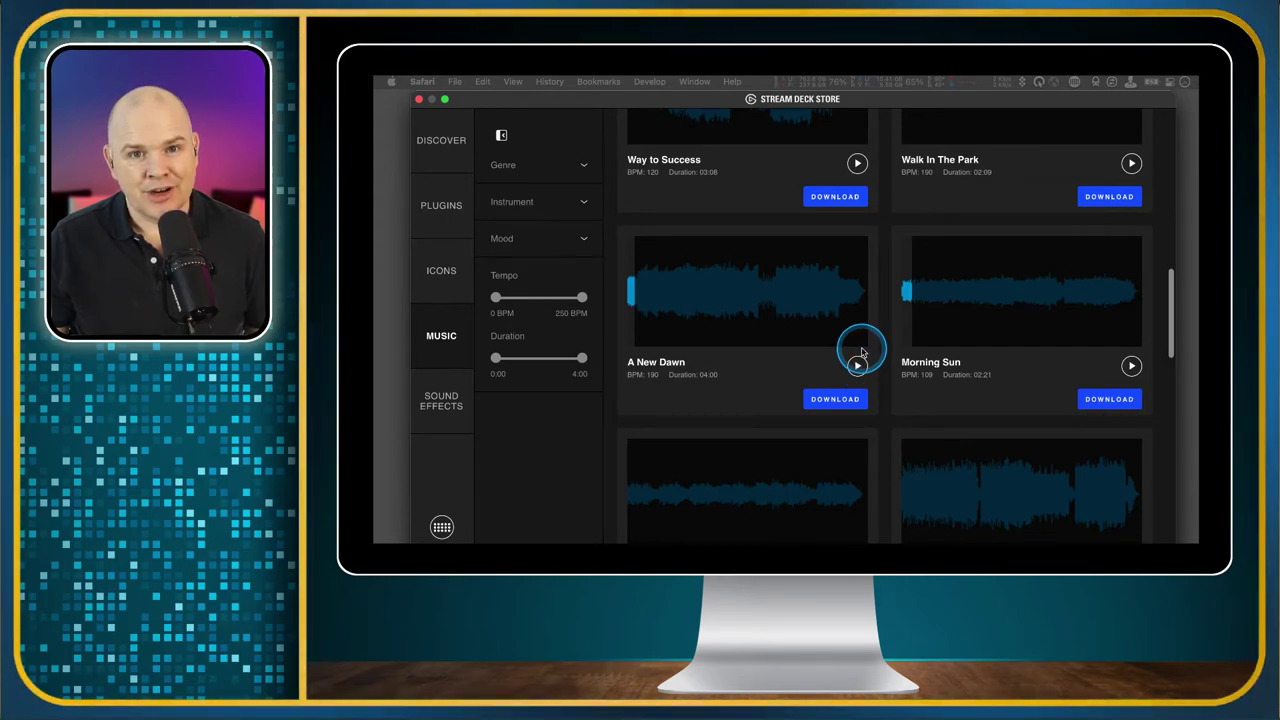
pyautogui.moveTo(1169, 320); pyautogui.dragTo(1170, 386)
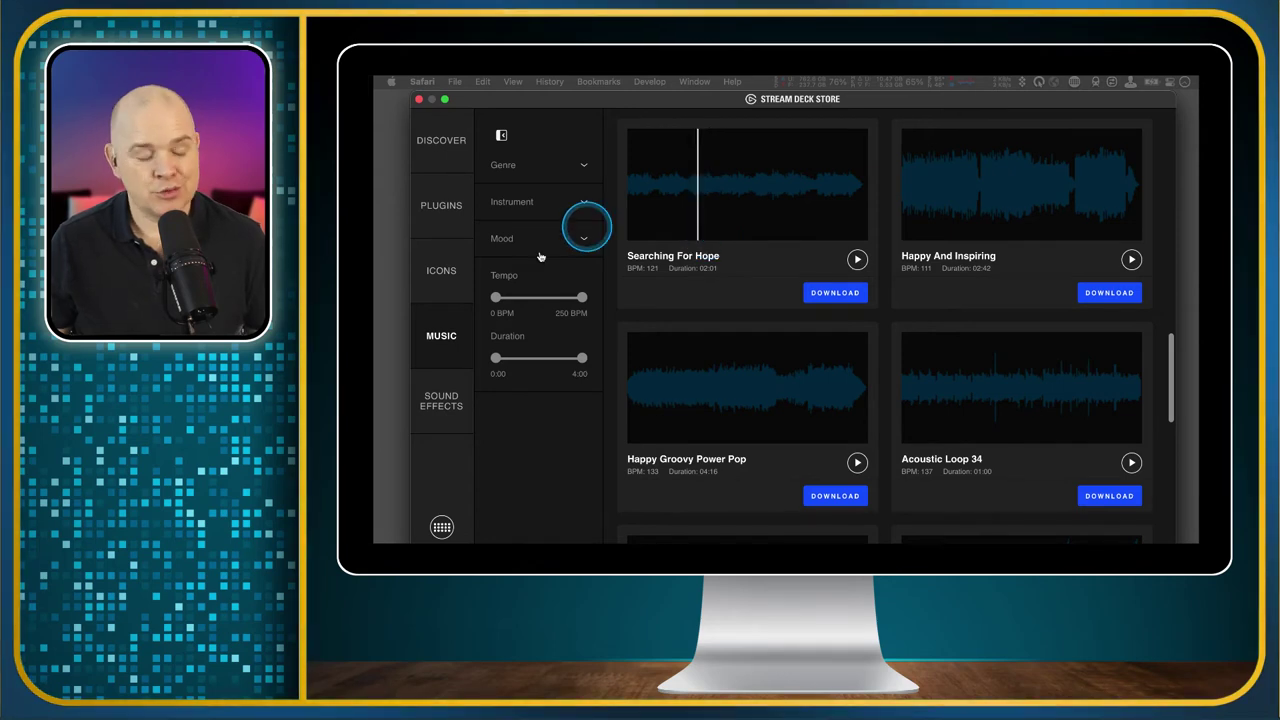
# Show the Sound Effects catalogue and stop the Lightning Bolt Thunder Crack preview.
pyautogui.click(442, 405)
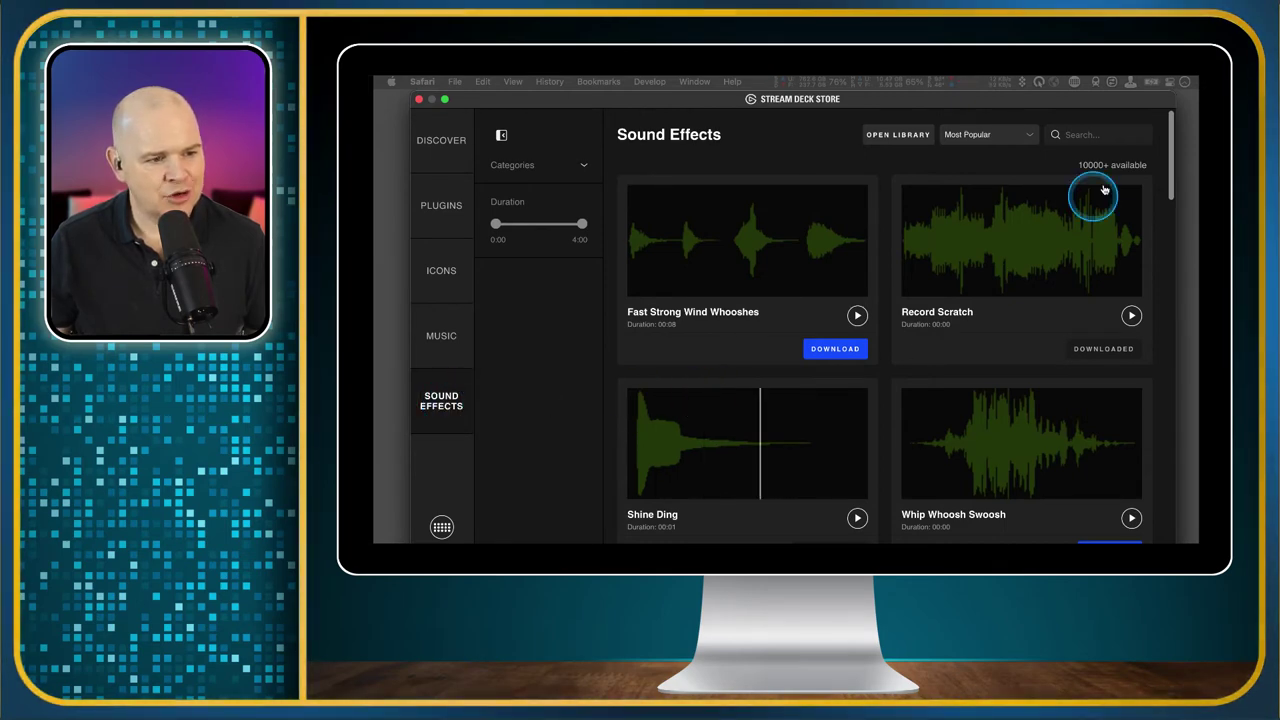
pyautogui.moveTo(1168, 166); pyautogui.dragTo(1145, 367)
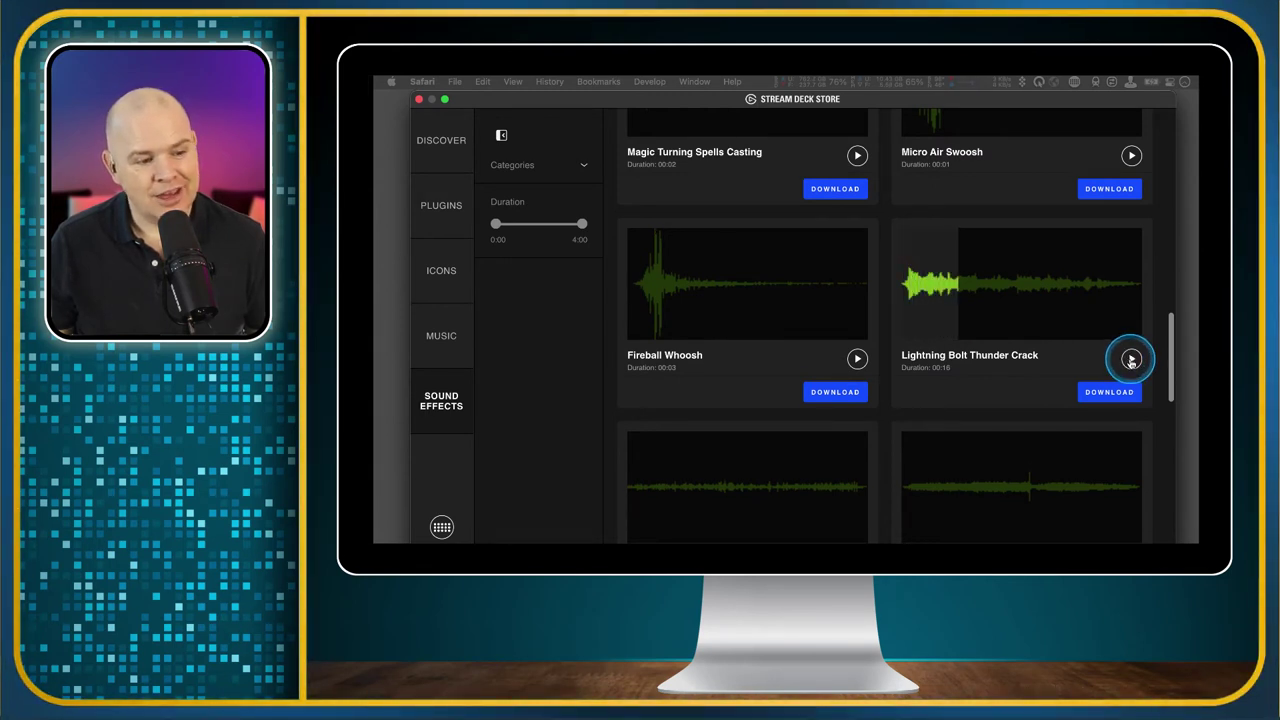
pyautogui.click(1131, 360)
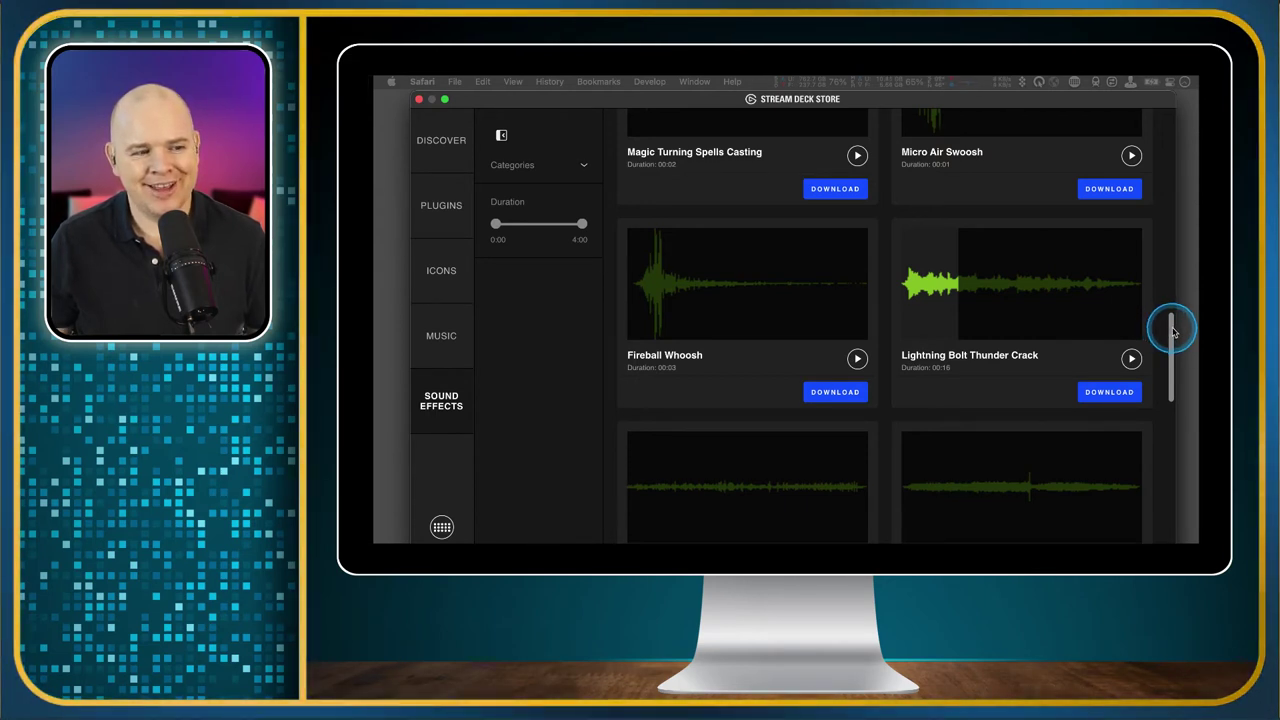
pyautogui.scroll(-5, 1170, 330)
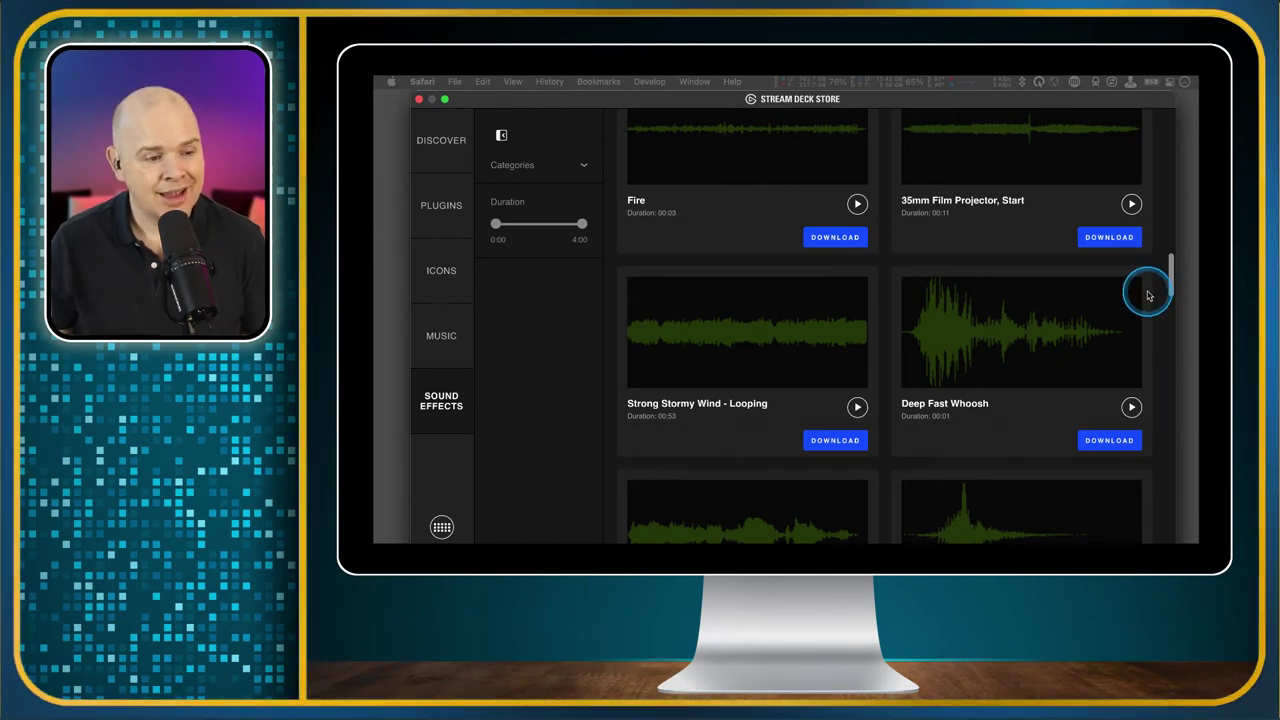
pyautogui.moveTo(1174, 268); pyautogui.dragTo(1170, 238)
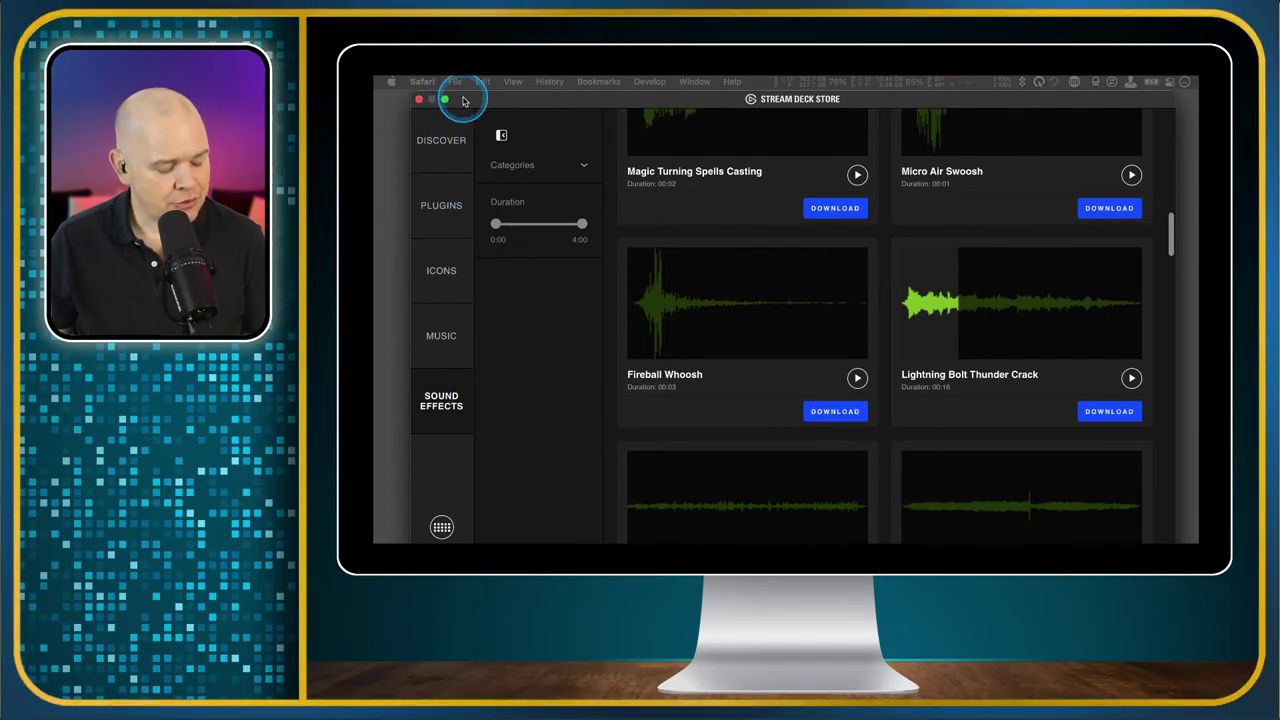
# Close the store, open the folder, and place Soundboard Play Audio on a bottom-row key.
pyautogui.click(418, 99)
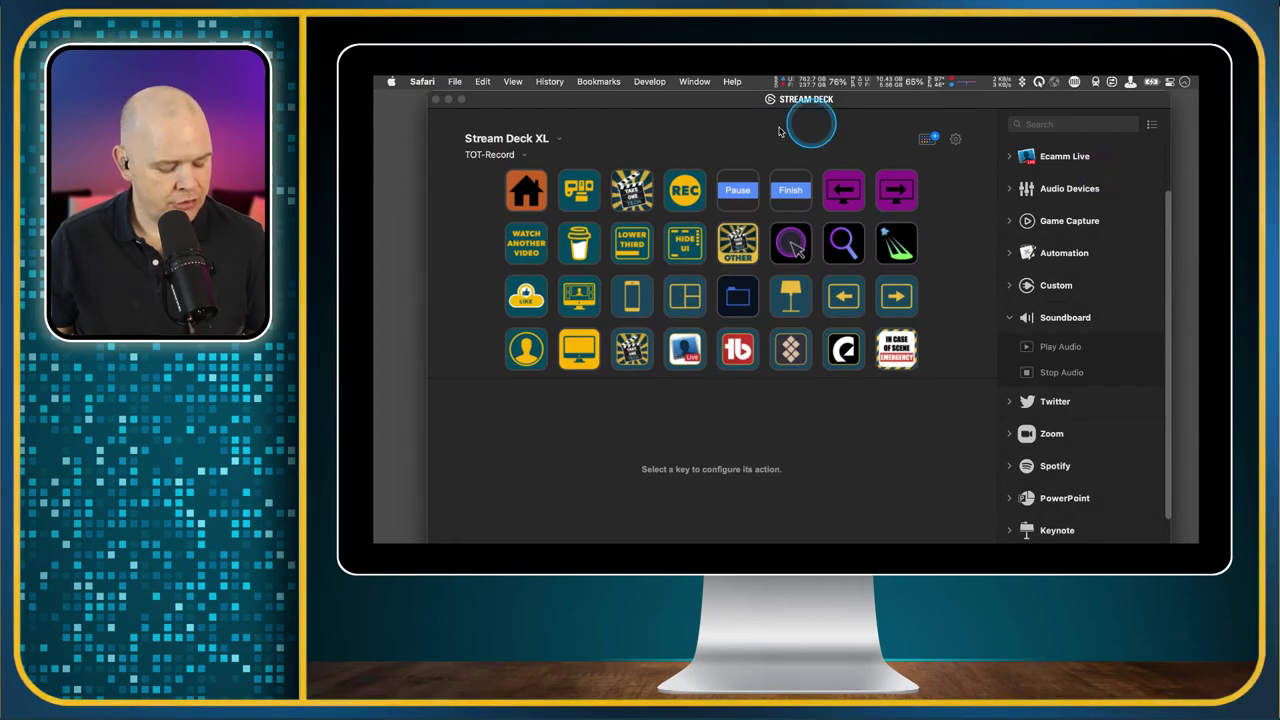
pyautogui.doubleClick(737, 295)
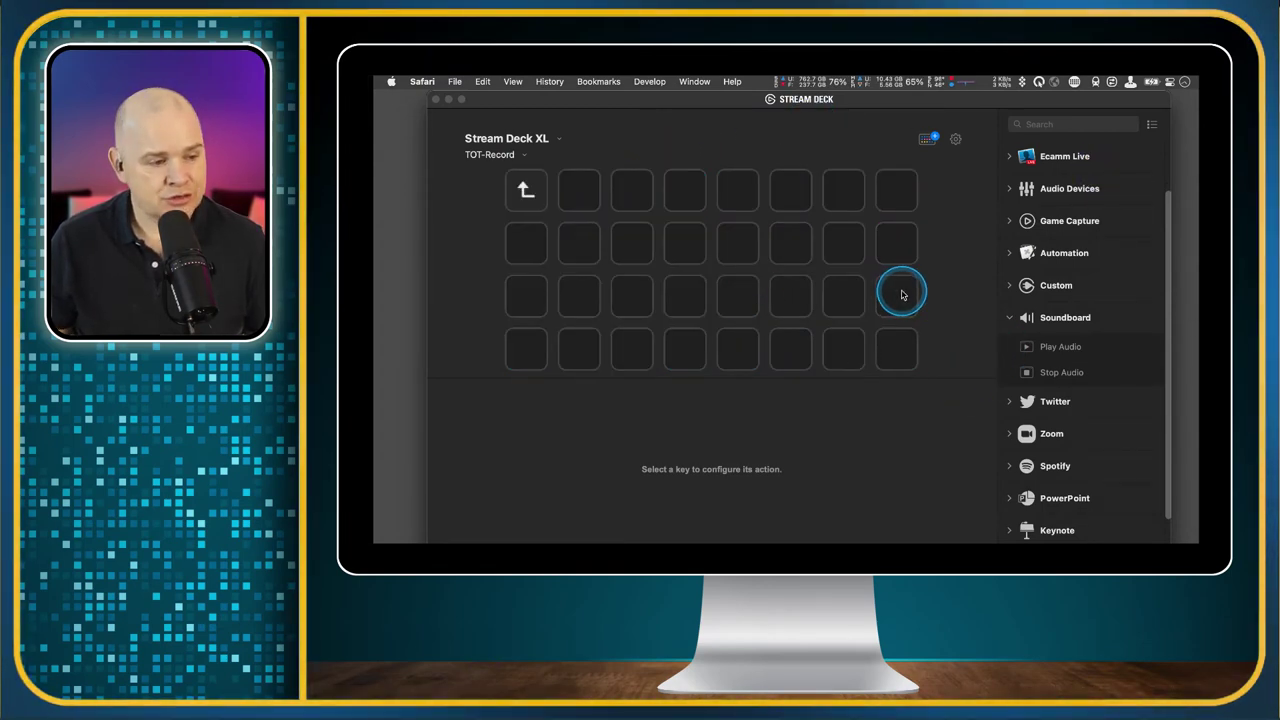
pyautogui.scroll(2, 1055, 197)
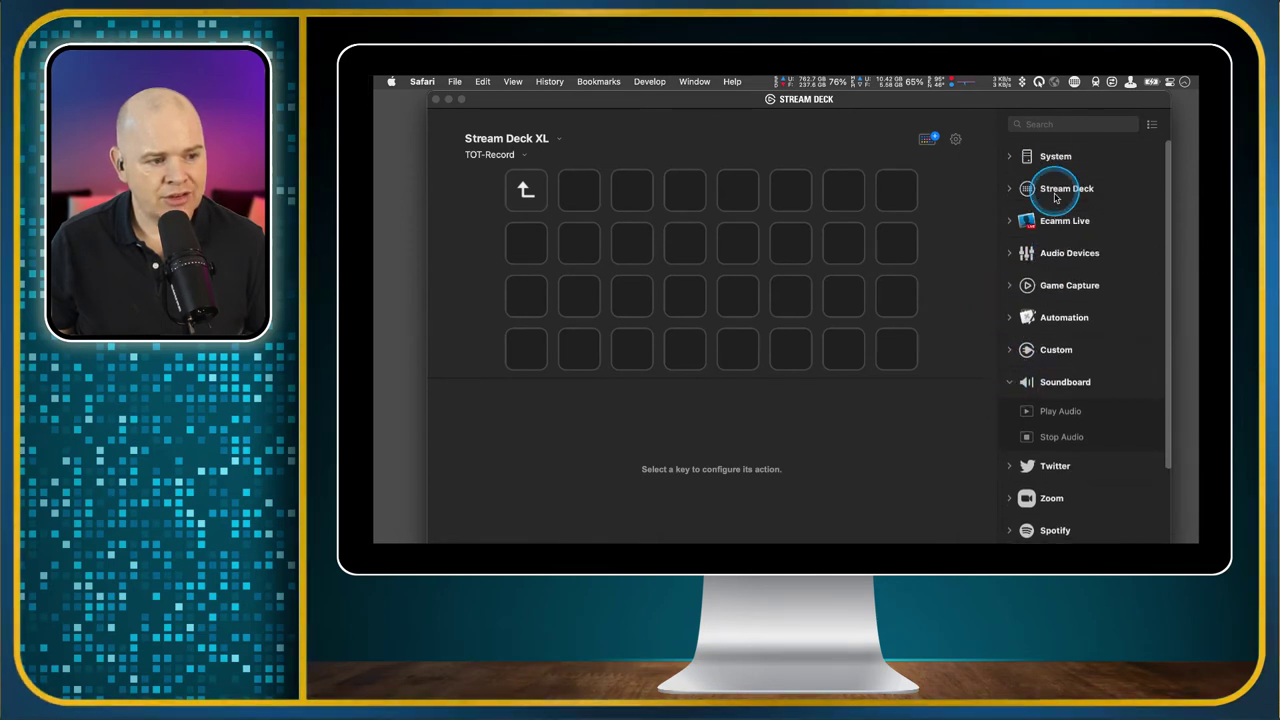
pyautogui.scroll(-1, 1055, 200)
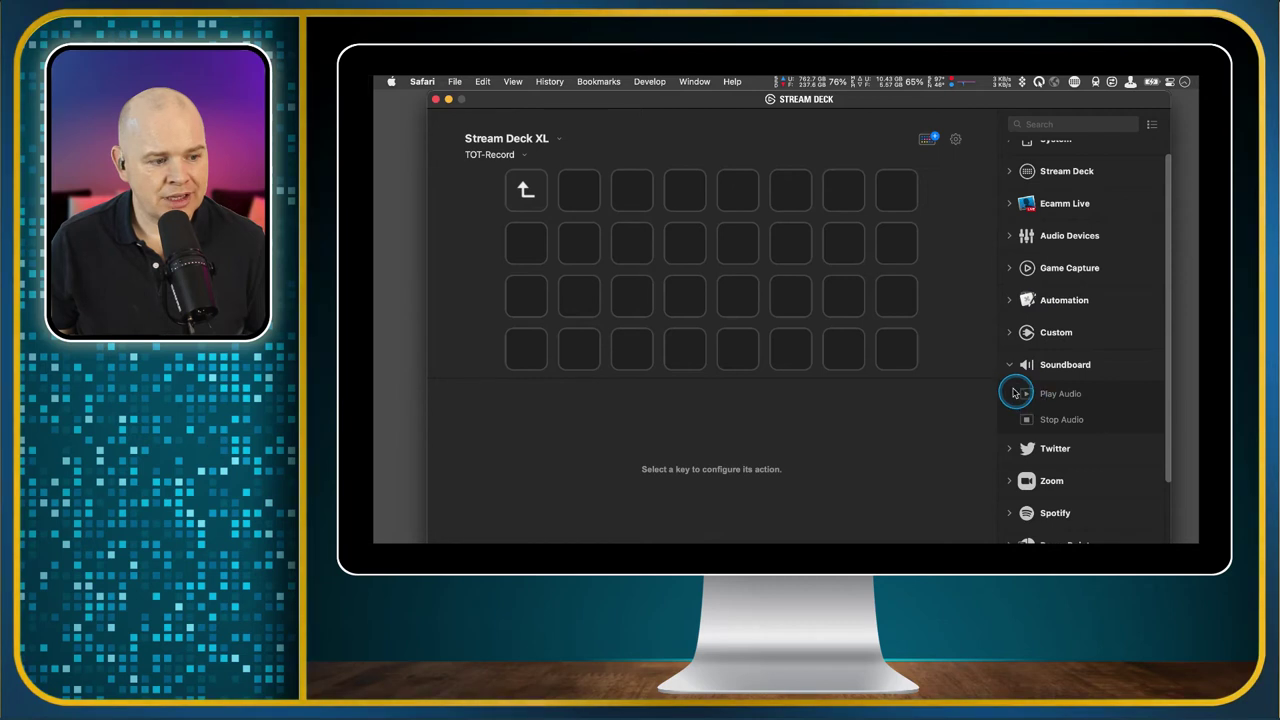
pyautogui.moveTo(1008, 391); pyautogui.dragTo(838, 362)
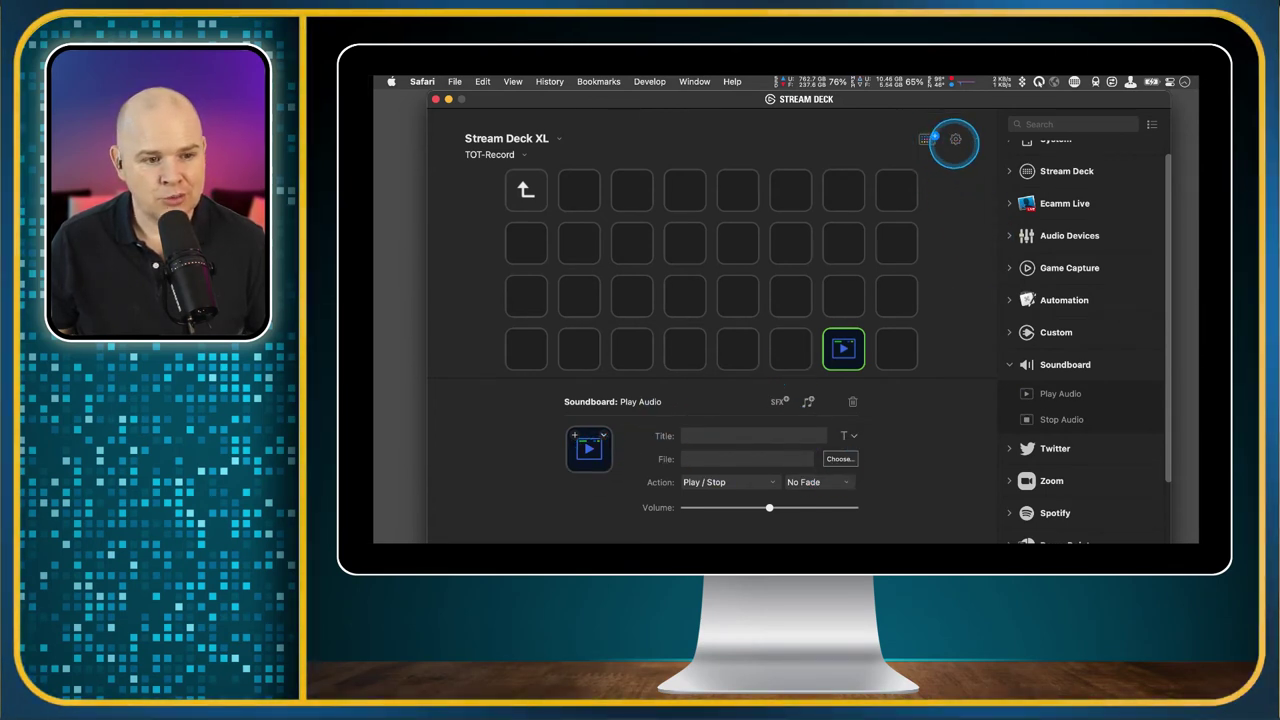
# Preview and download the Fast Strong Wind Whooshes sound effect, then close the store.
pyautogui.click(928, 138)
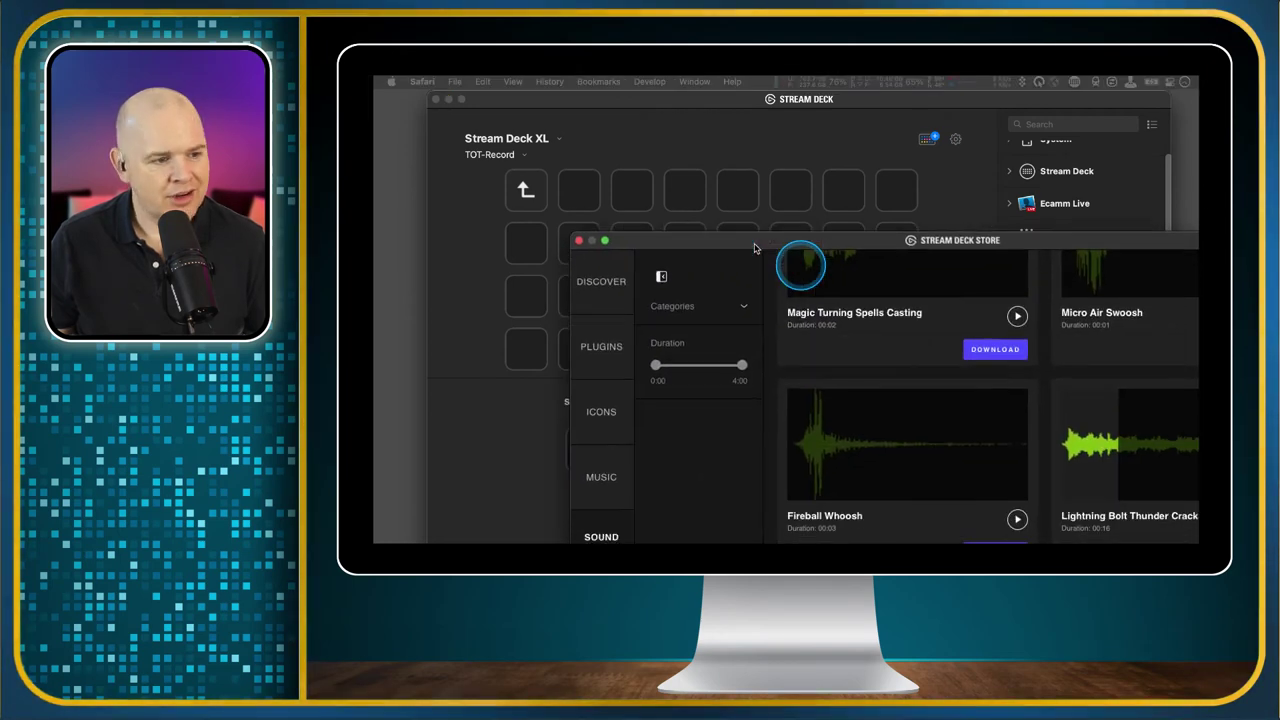
pyautogui.moveTo(557, 106); pyautogui.dragTo(573, 112)
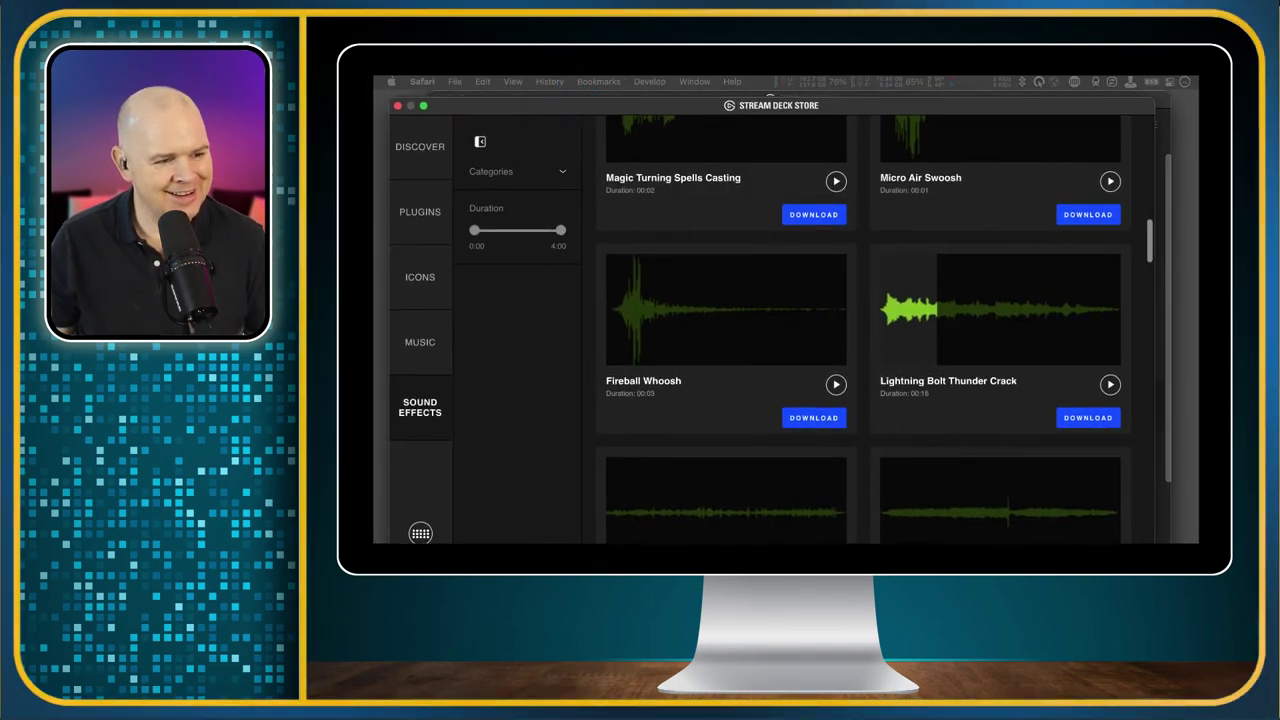
pyautogui.scroll(4, 1151, 237)
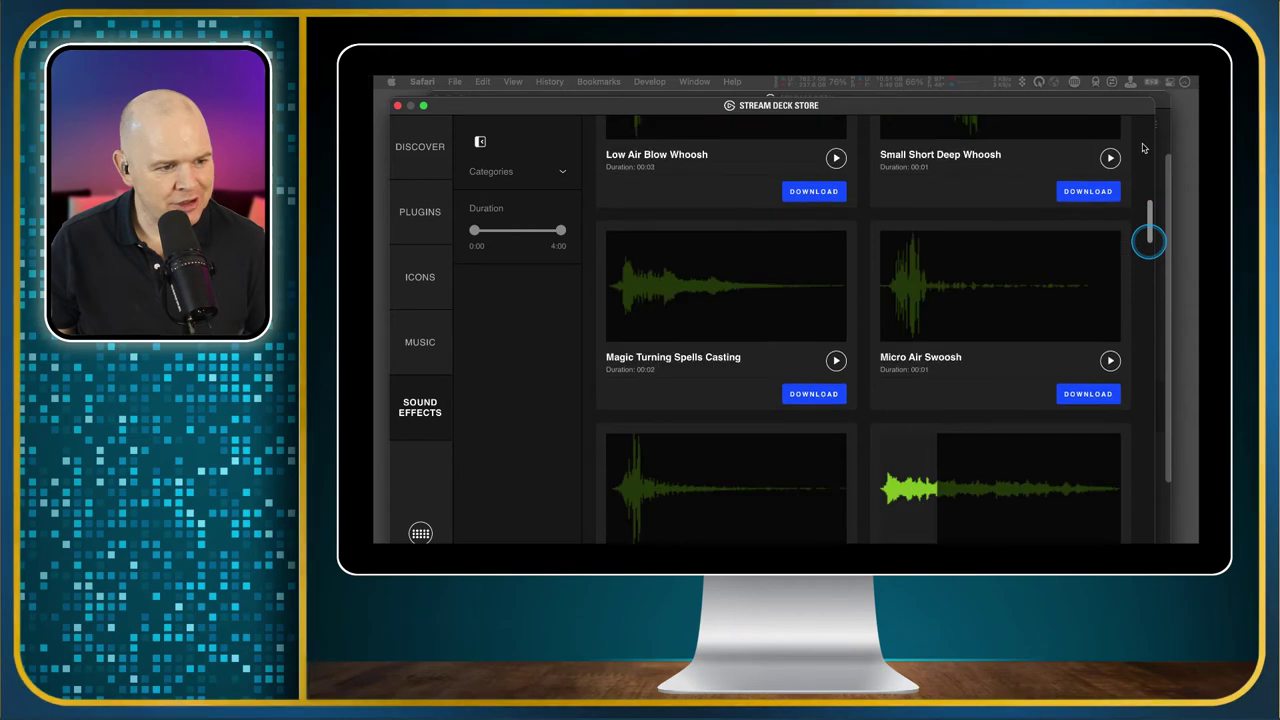
pyautogui.moveTo(1149, 240); pyautogui.dragTo(1153, 87)
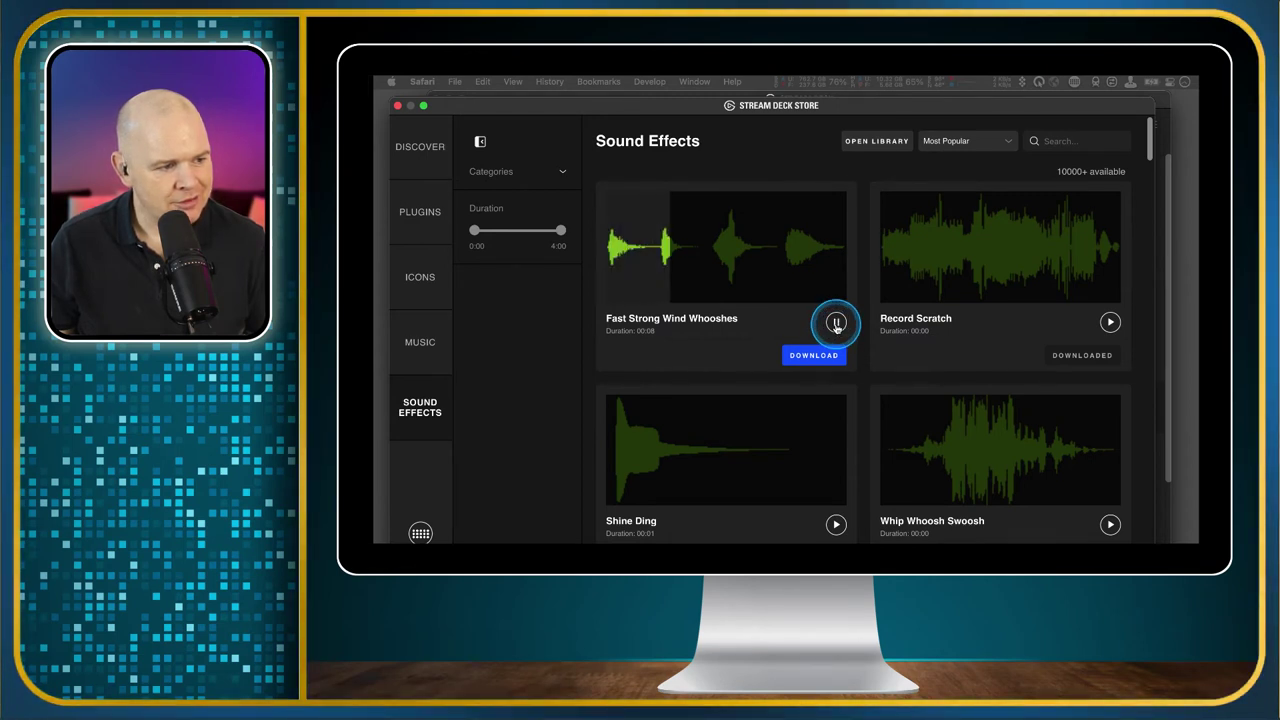
pyautogui.click(836, 323)
pyautogui.click(818, 362)
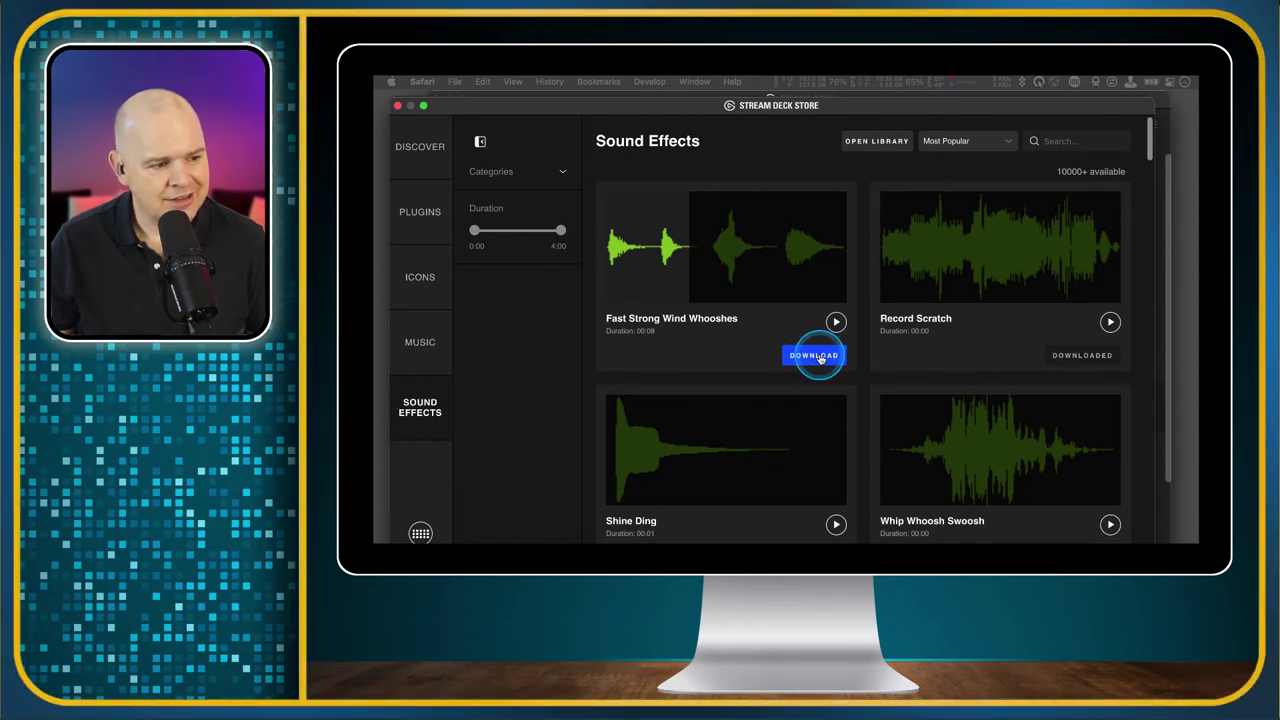
pyautogui.click(830, 360)
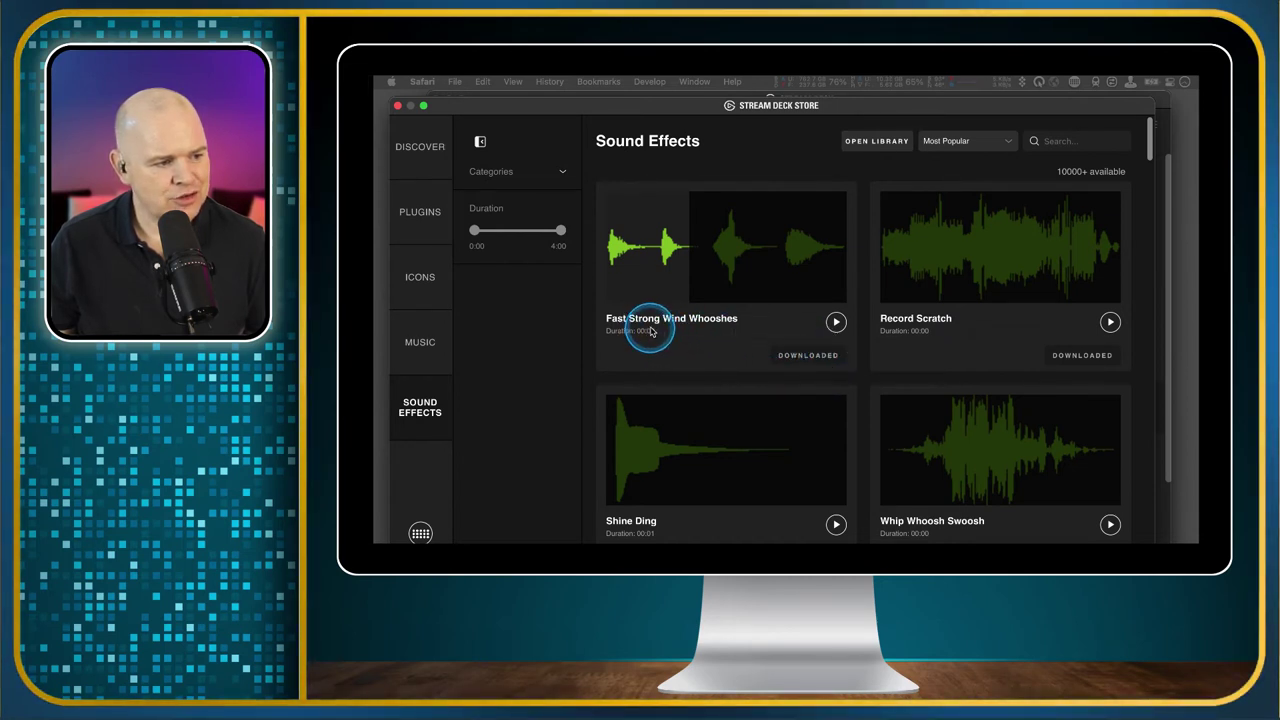
pyautogui.click(397, 106)
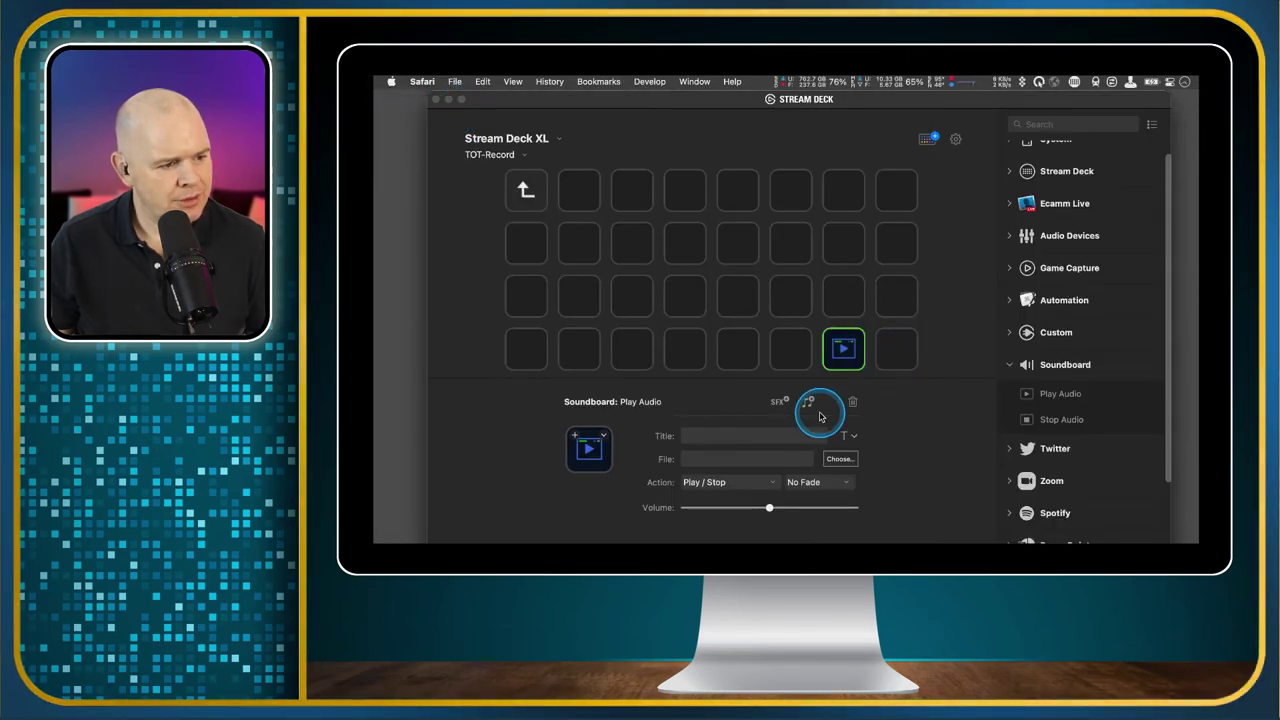
# Set the Play Audio key's file to Fast Strong Wind Whooshes from the Audio folder.
pyautogui.click(843, 345)
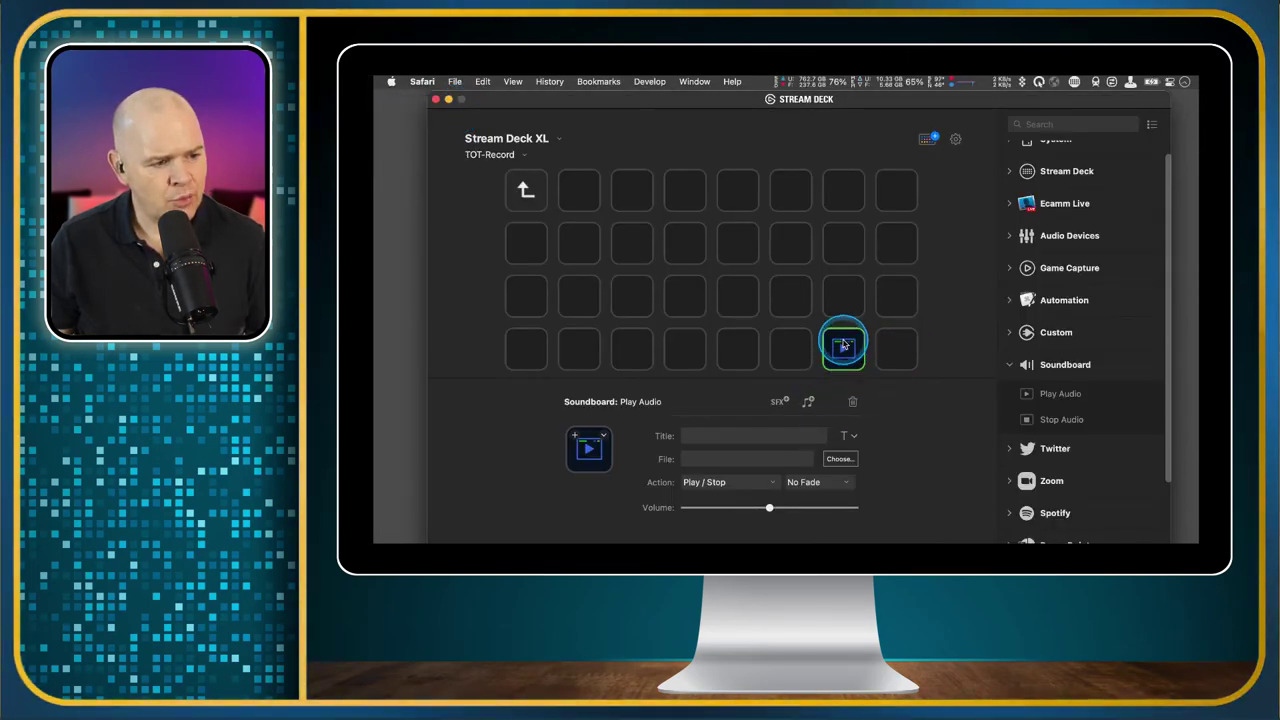
pyautogui.click(840, 460)
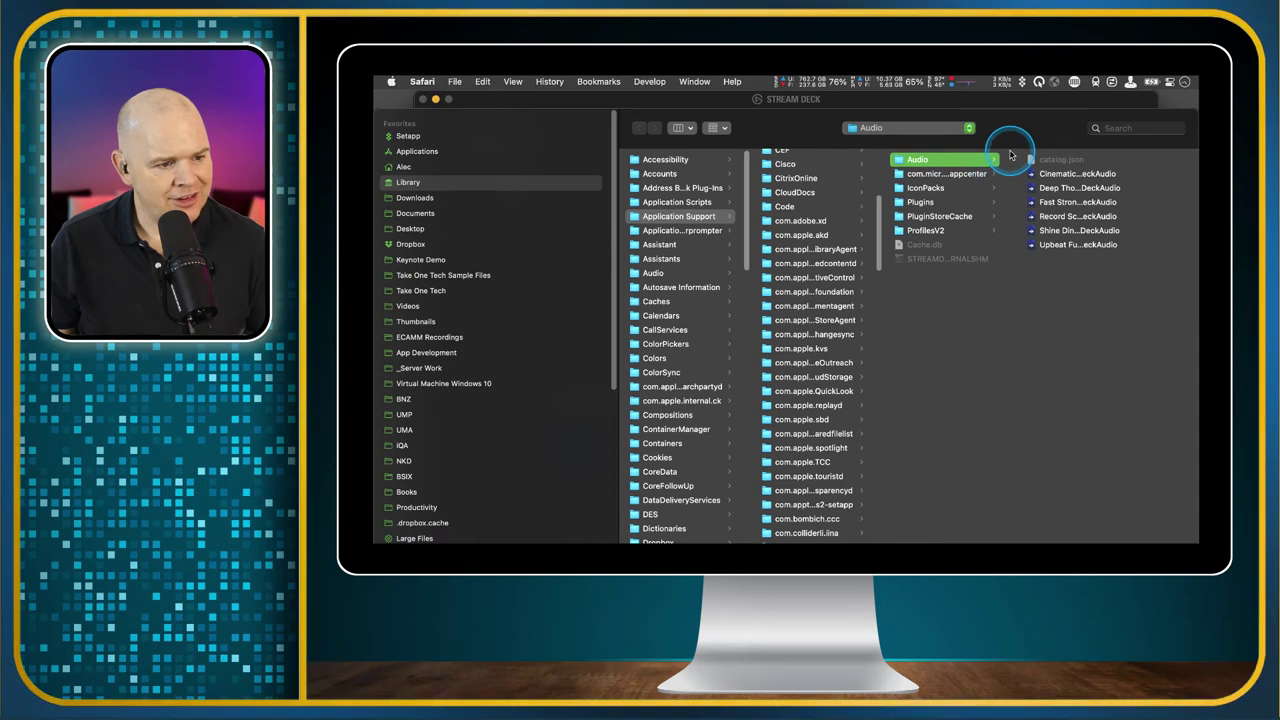
pyautogui.click(1062, 202)
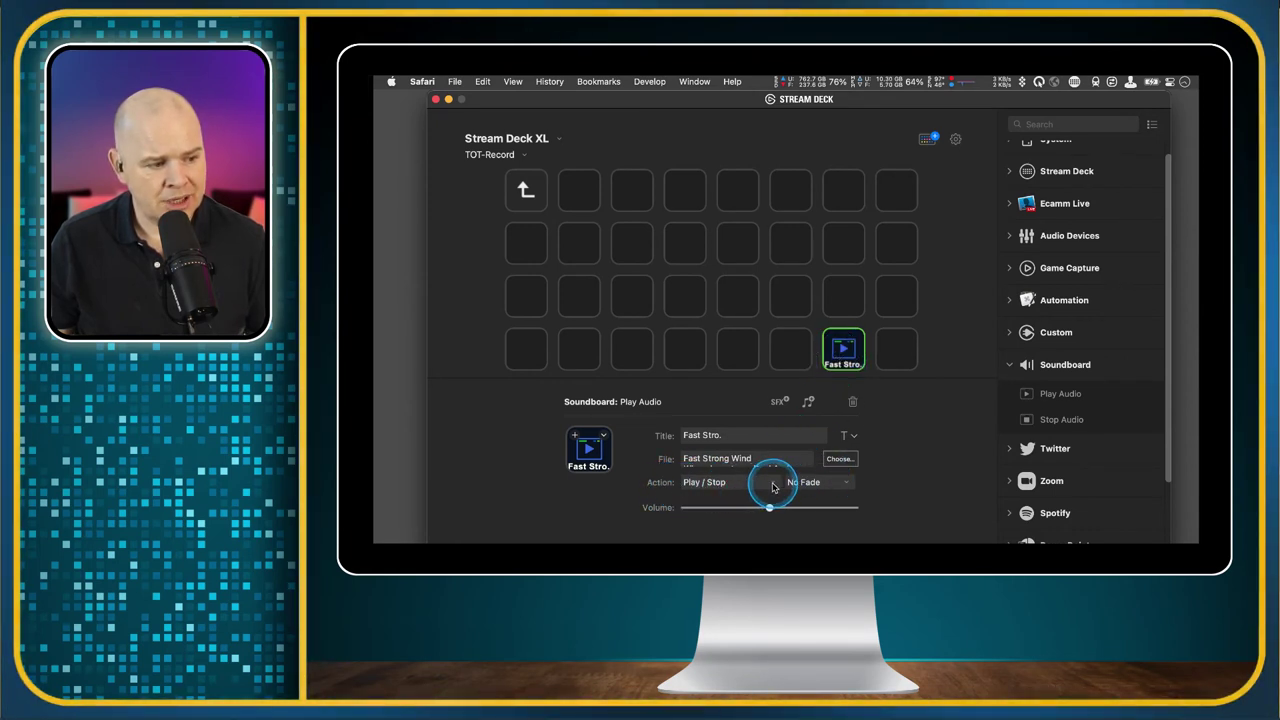
# Keep the wind key's action at Play / Stop with No Fade.
pyautogui.click(772, 486)
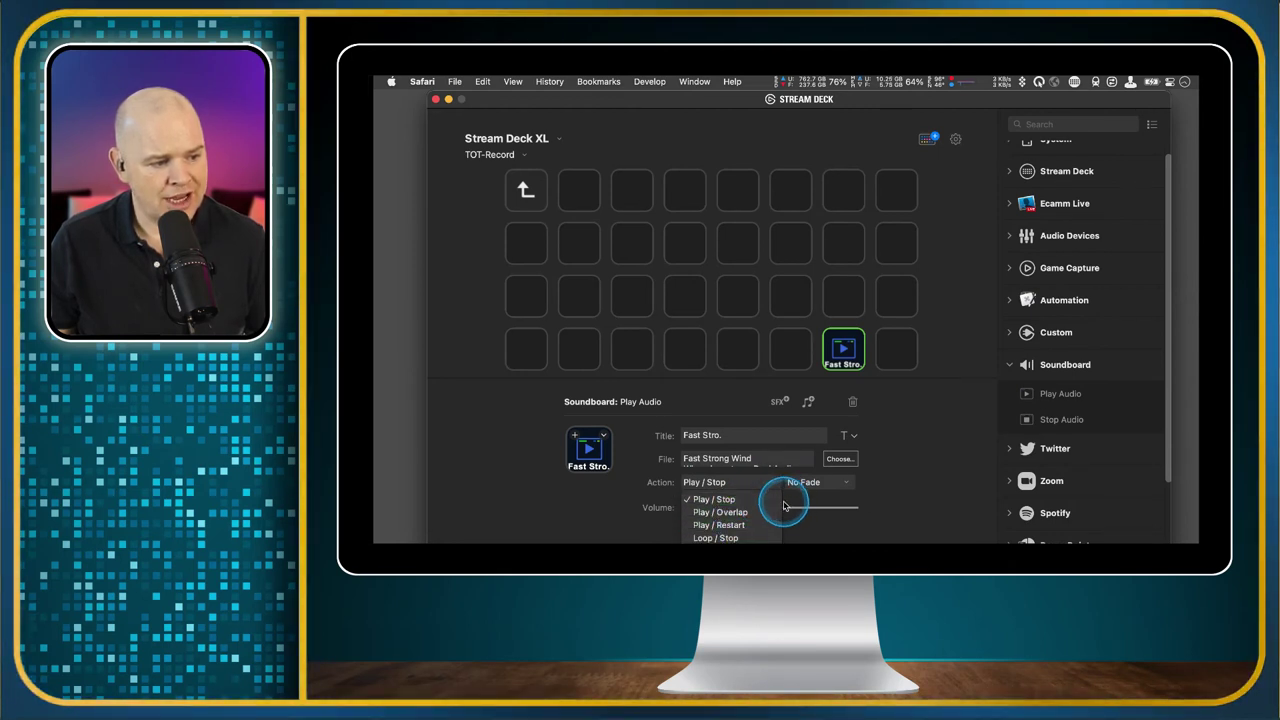
pyautogui.click(772, 486)
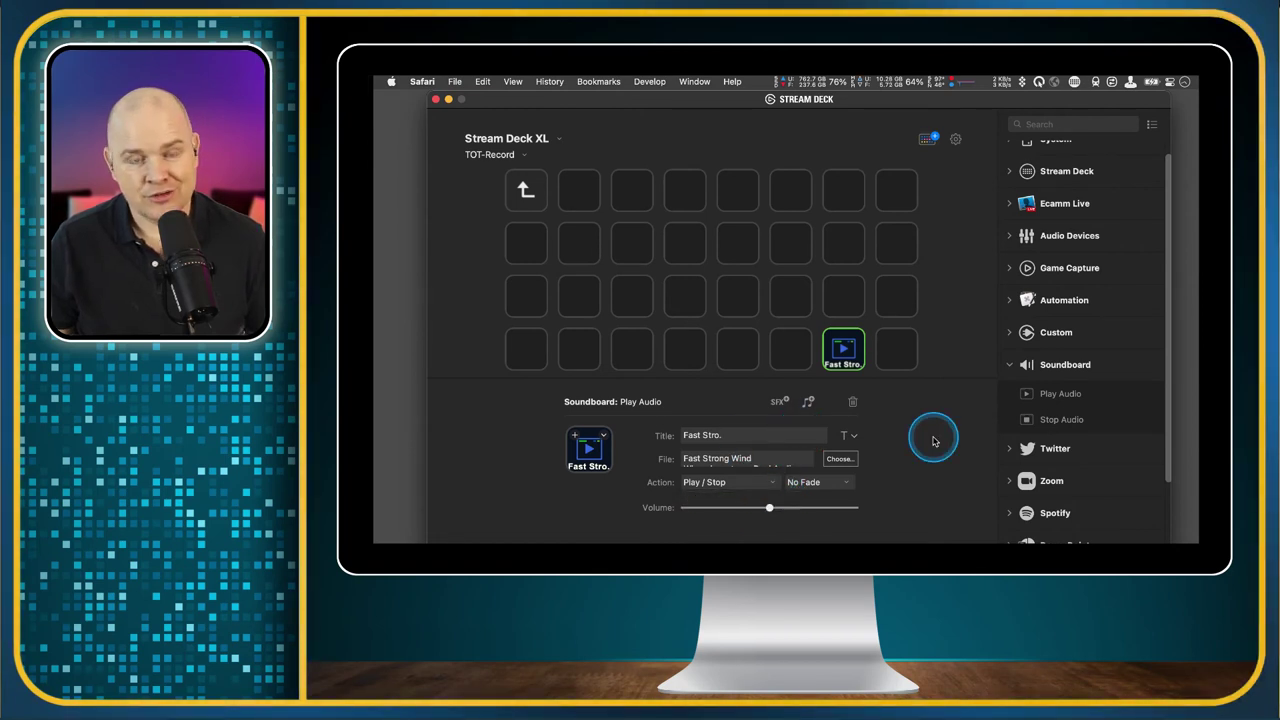
pyautogui.click(845, 486)
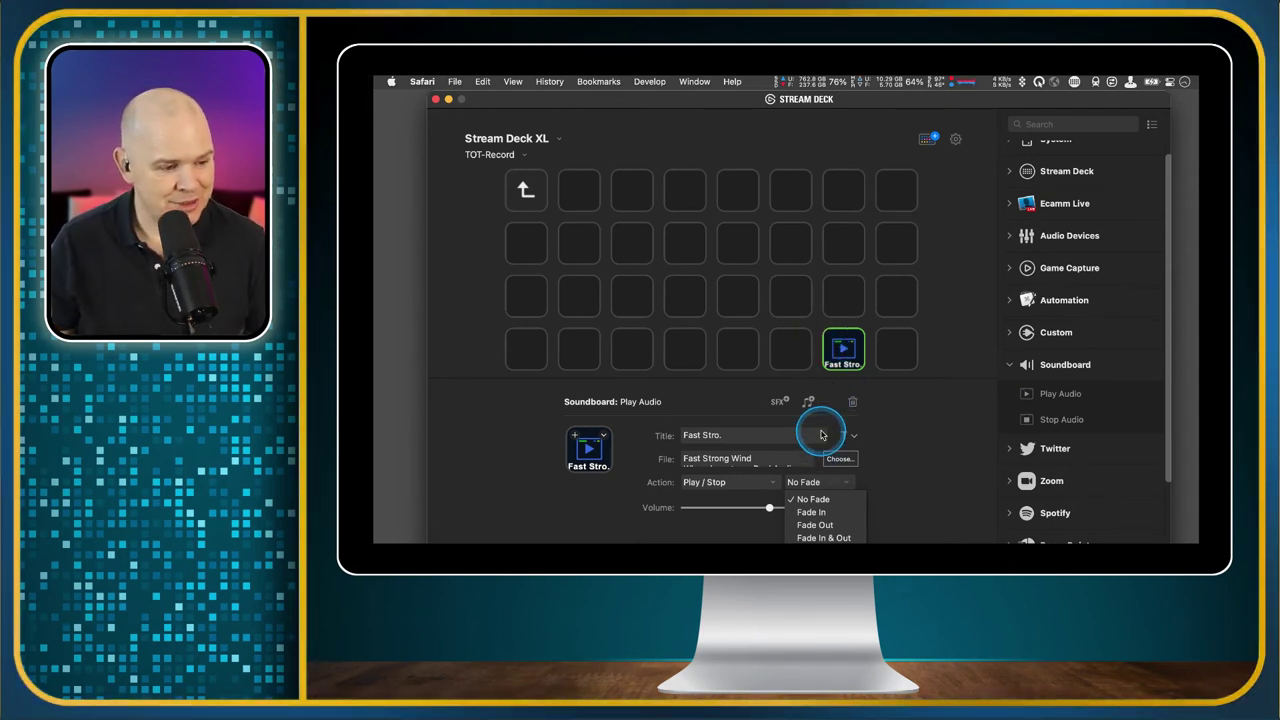
pyautogui.click(730, 437)
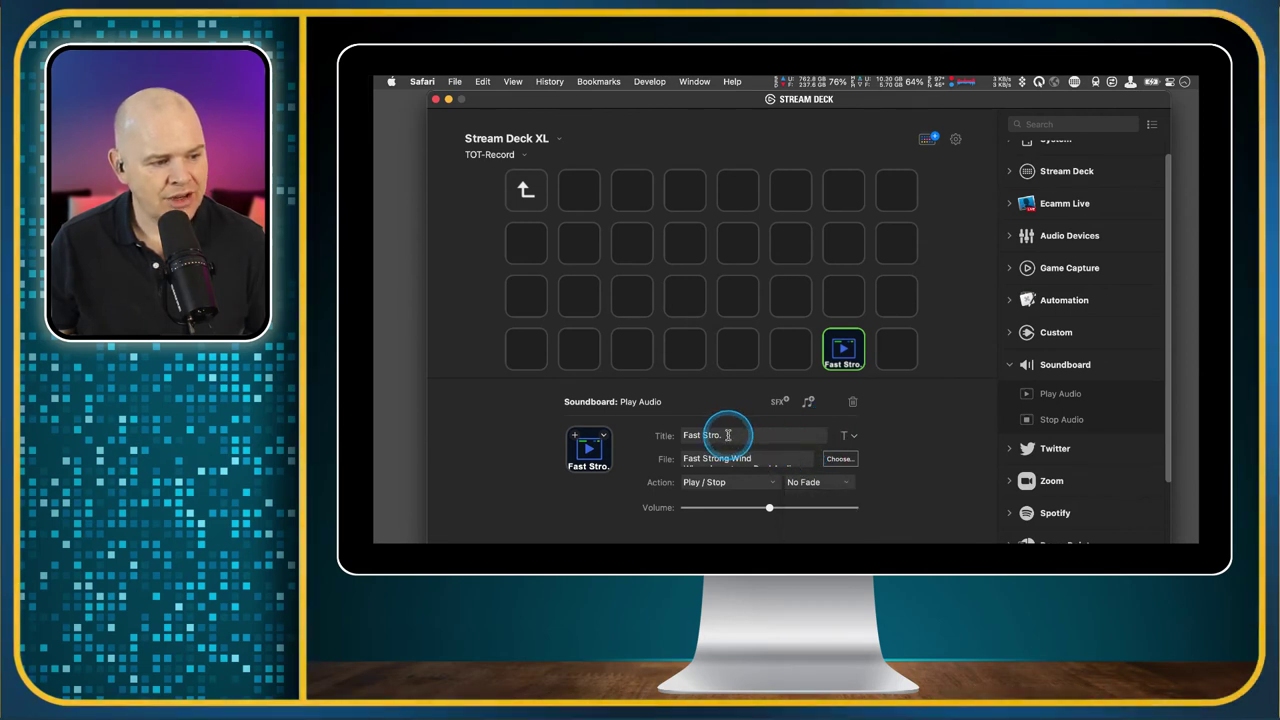
# Set the wind key's volume to about 50%.
pyautogui.moveTo(769, 513); pyautogui.dragTo(760, 512)
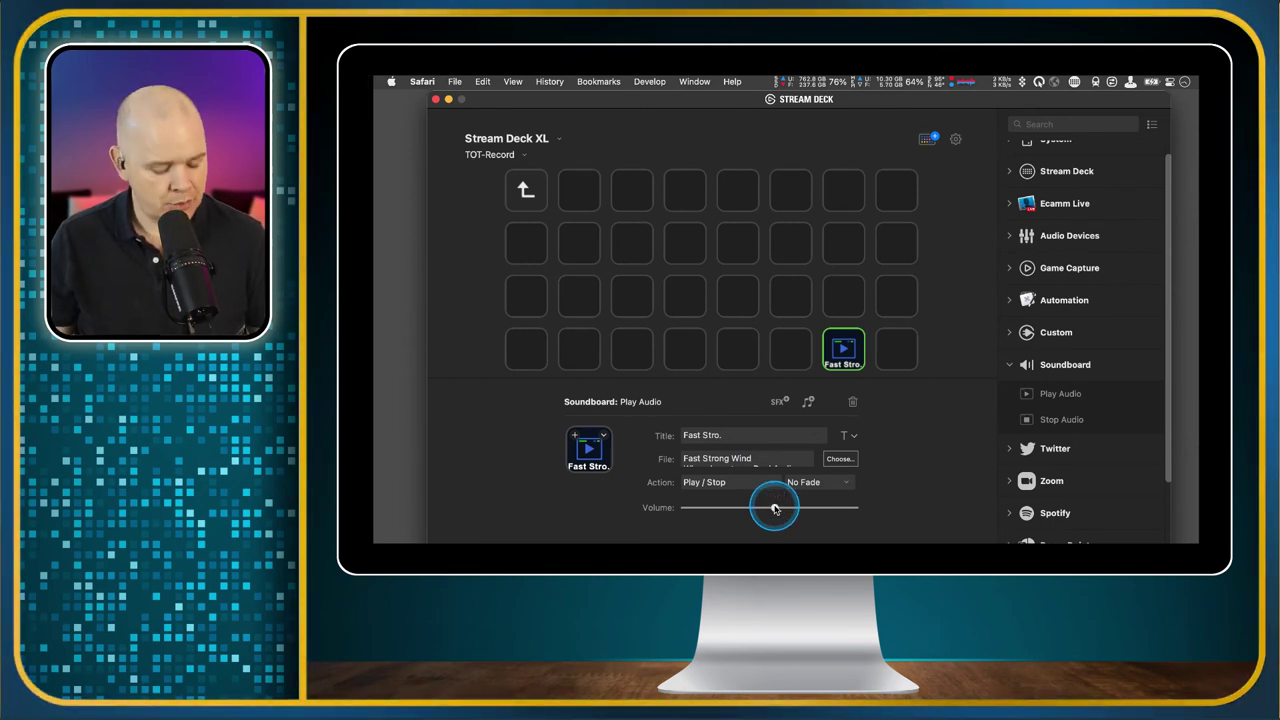
pyautogui.moveTo(775, 510); pyautogui.dragTo(773, 510)
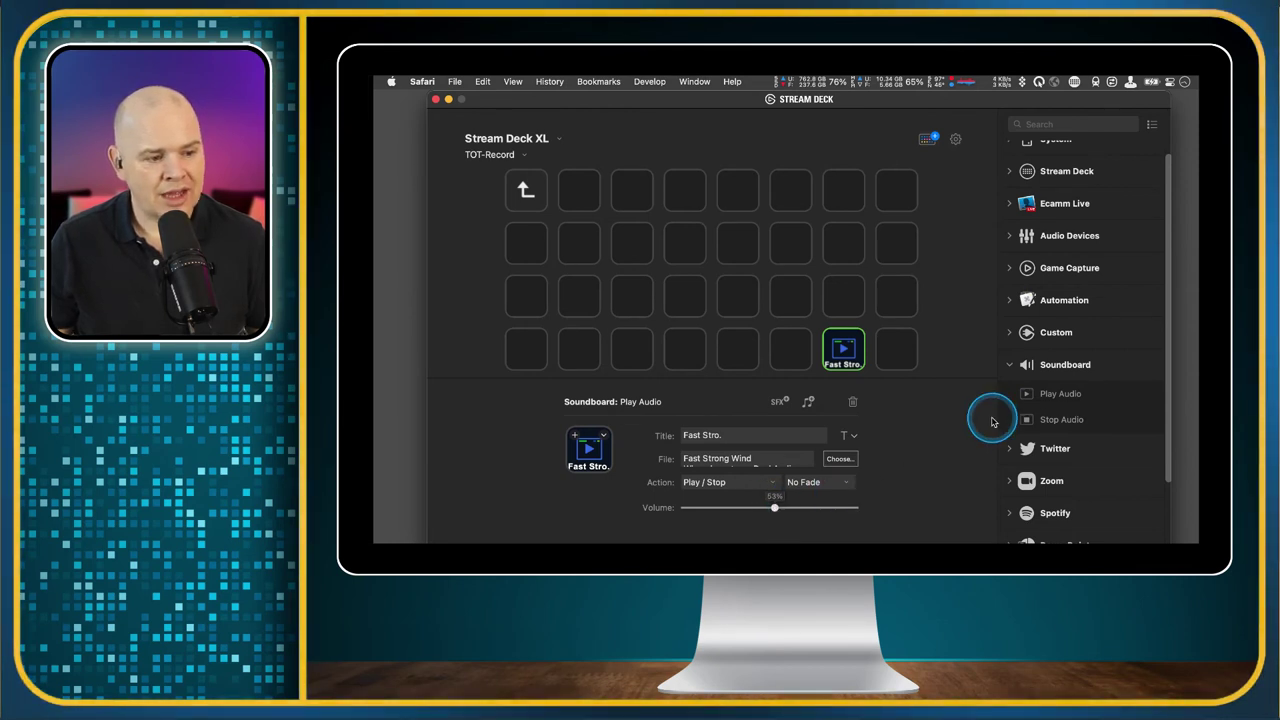
pyautogui.moveTo(1018, 419); pyautogui.dragTo(1035, 419)
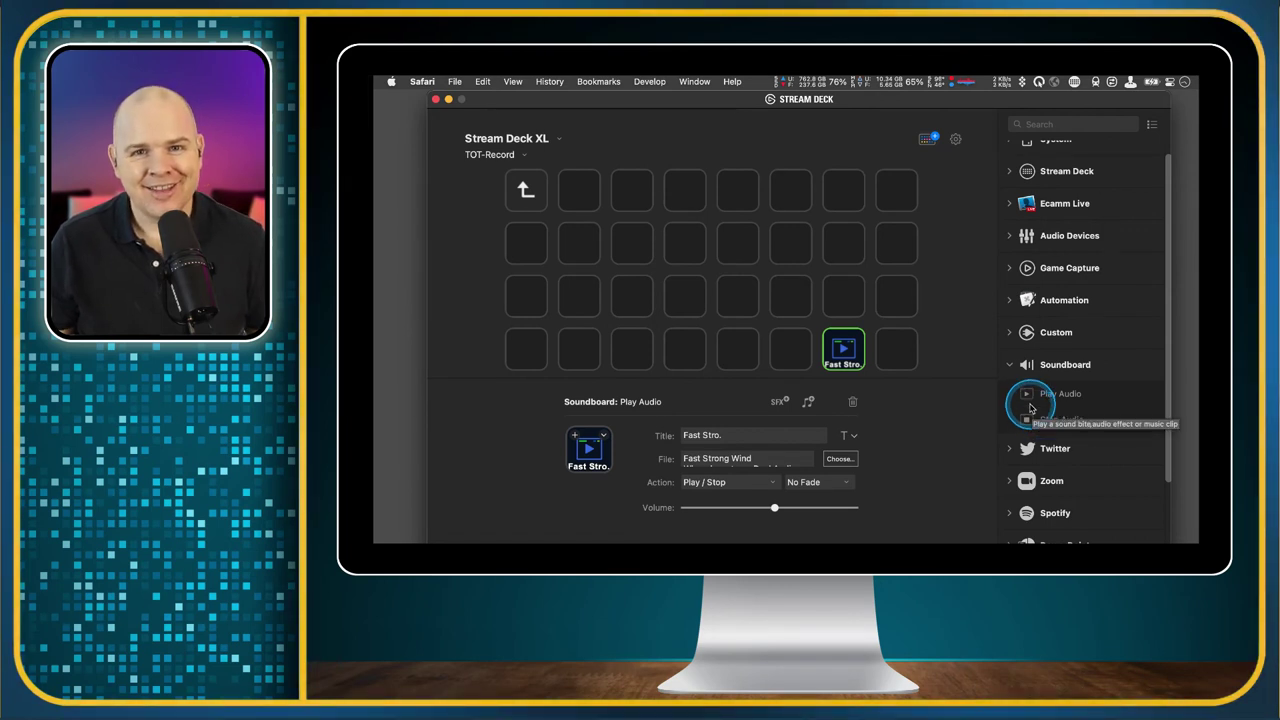
pyautogui.moveTo(1030, 407); pyautogui.dragTo(820, 335)
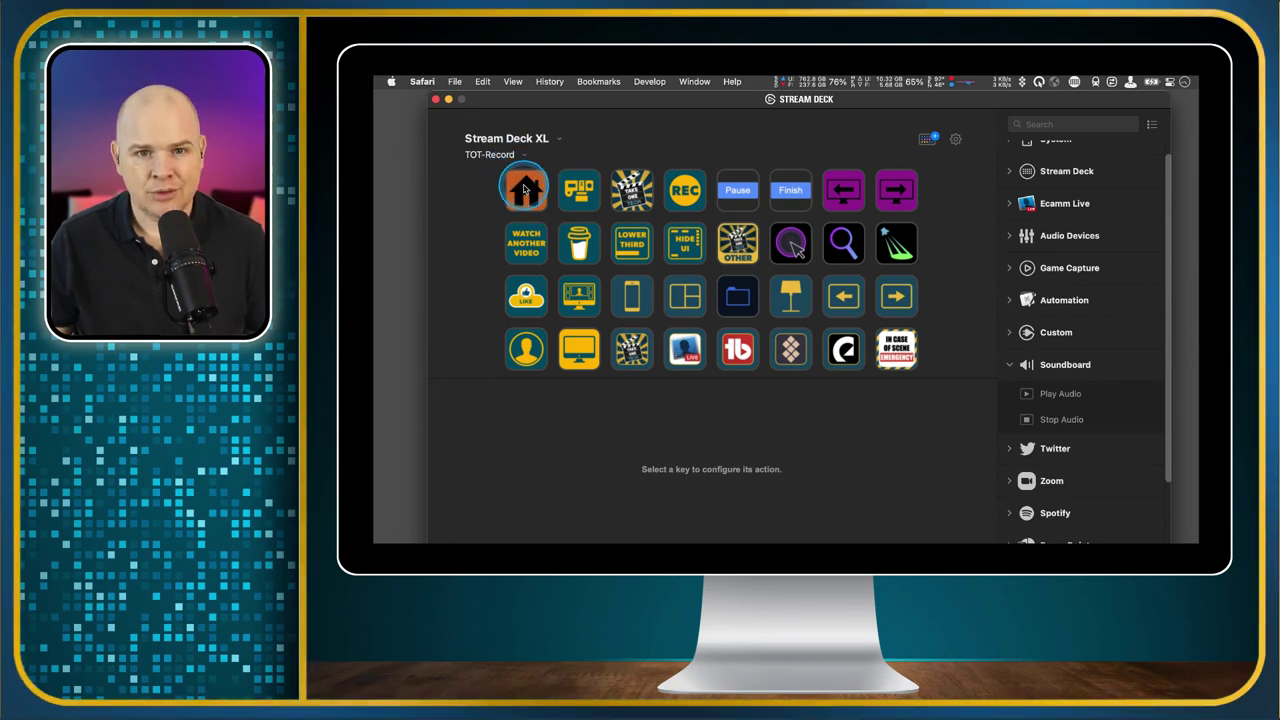
# Switch from the TOT-Record folder to the Home profile via the home key.
pyautogui.doubleClick(523, 189)
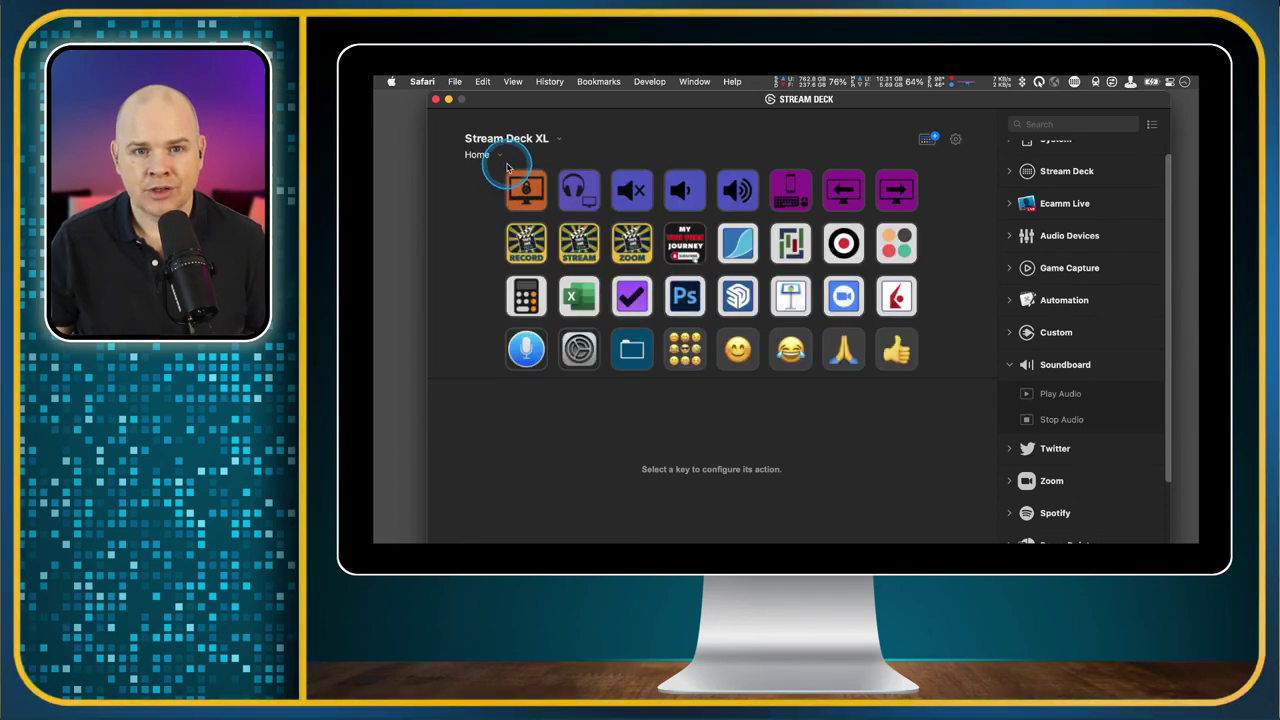
pyautogui.click(500, 157)
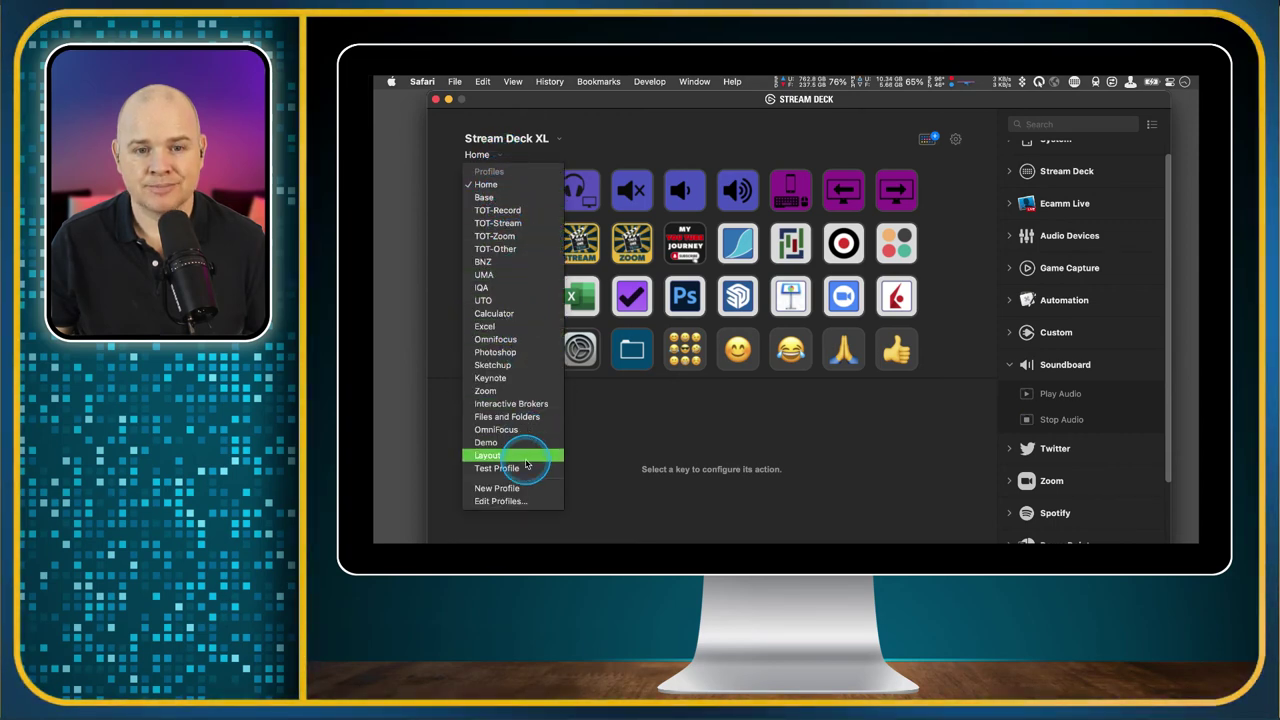
pyautogui.click(710, 442)
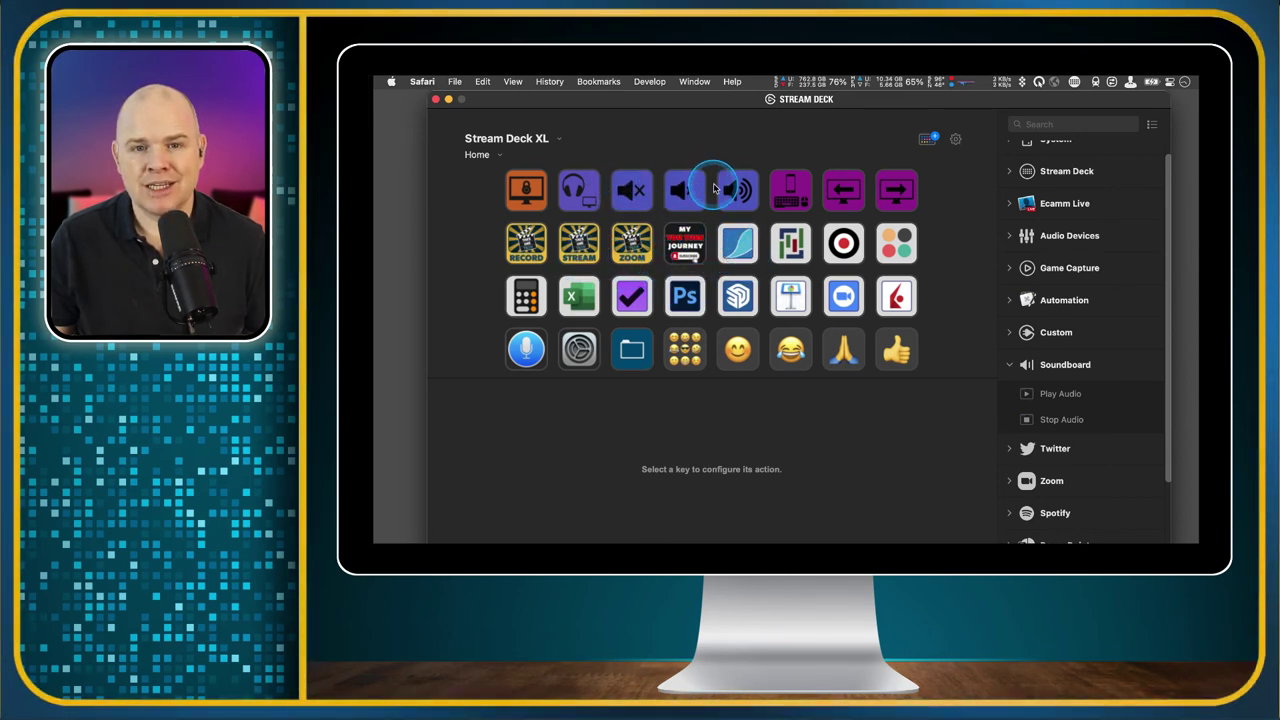
# Swap Soundboard for System actions, then inspect the arrow key's hotkey and thumbs-up 👍 text action.
pyautogui.click(1009, 368)
pyautogui.scroll(-1, 1020, 390)
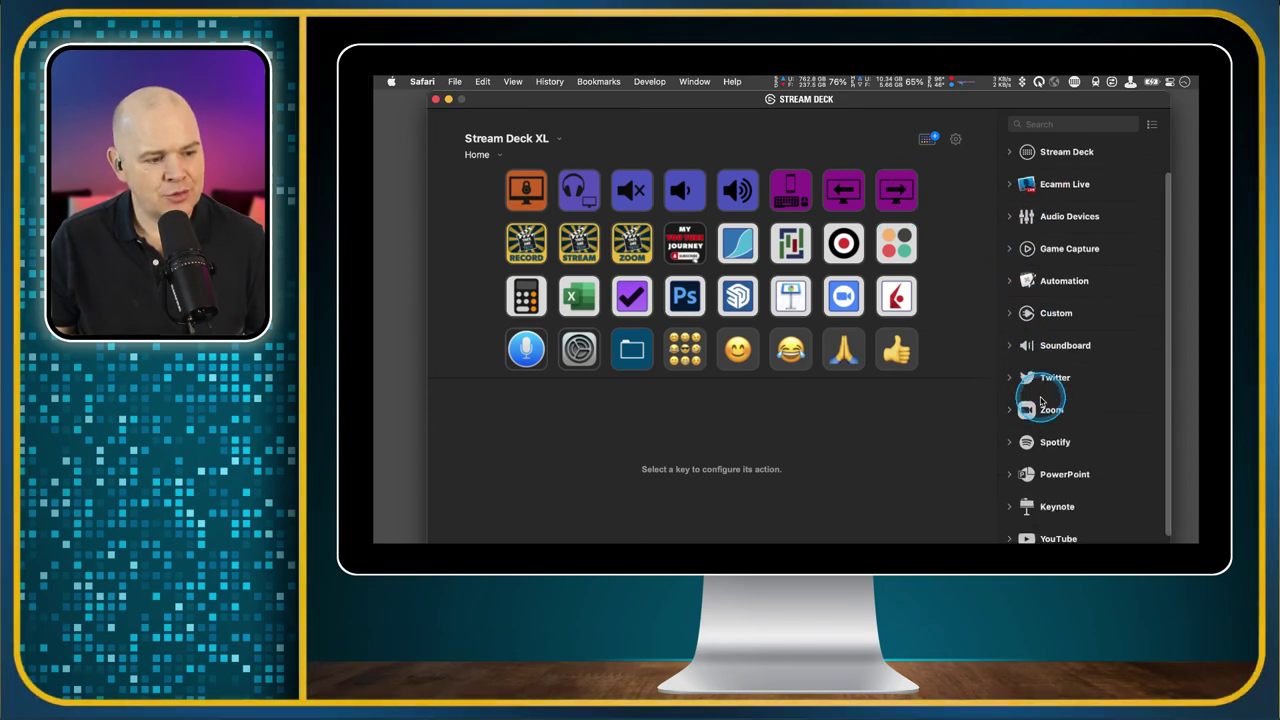
pyautogui.scroll(2, 1040, 400)
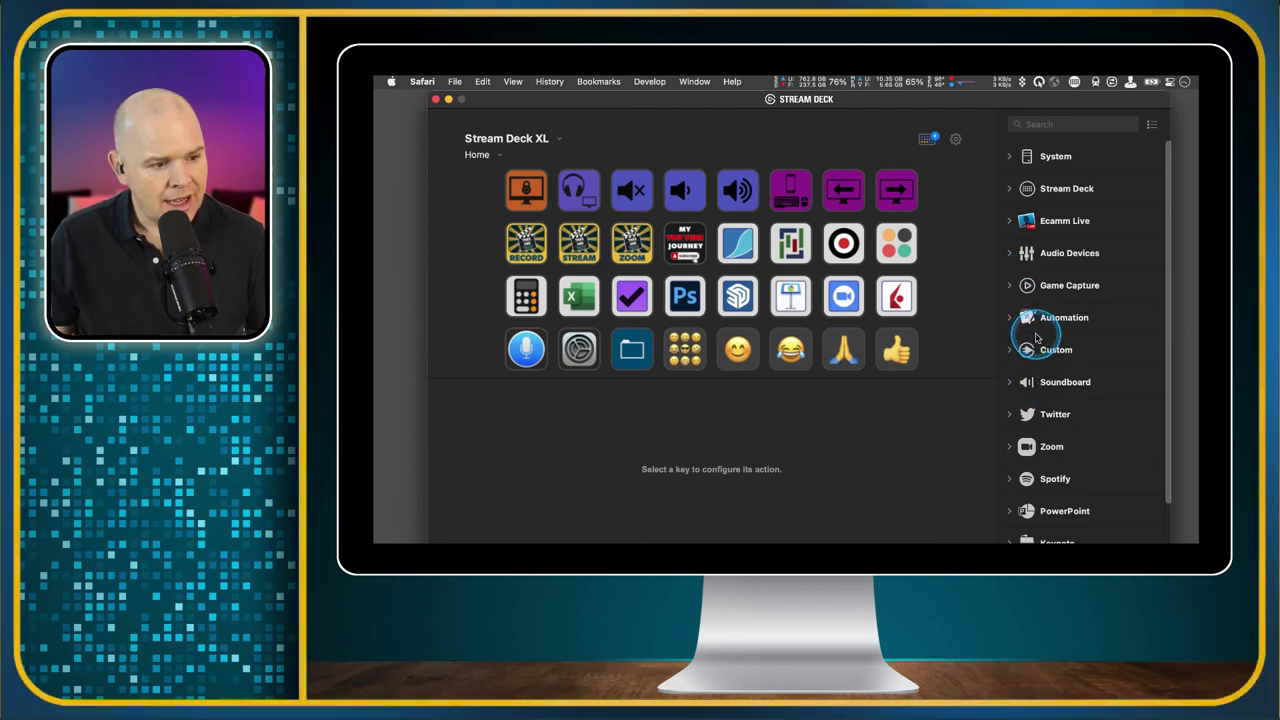
pyautogui.click(1009, 158)
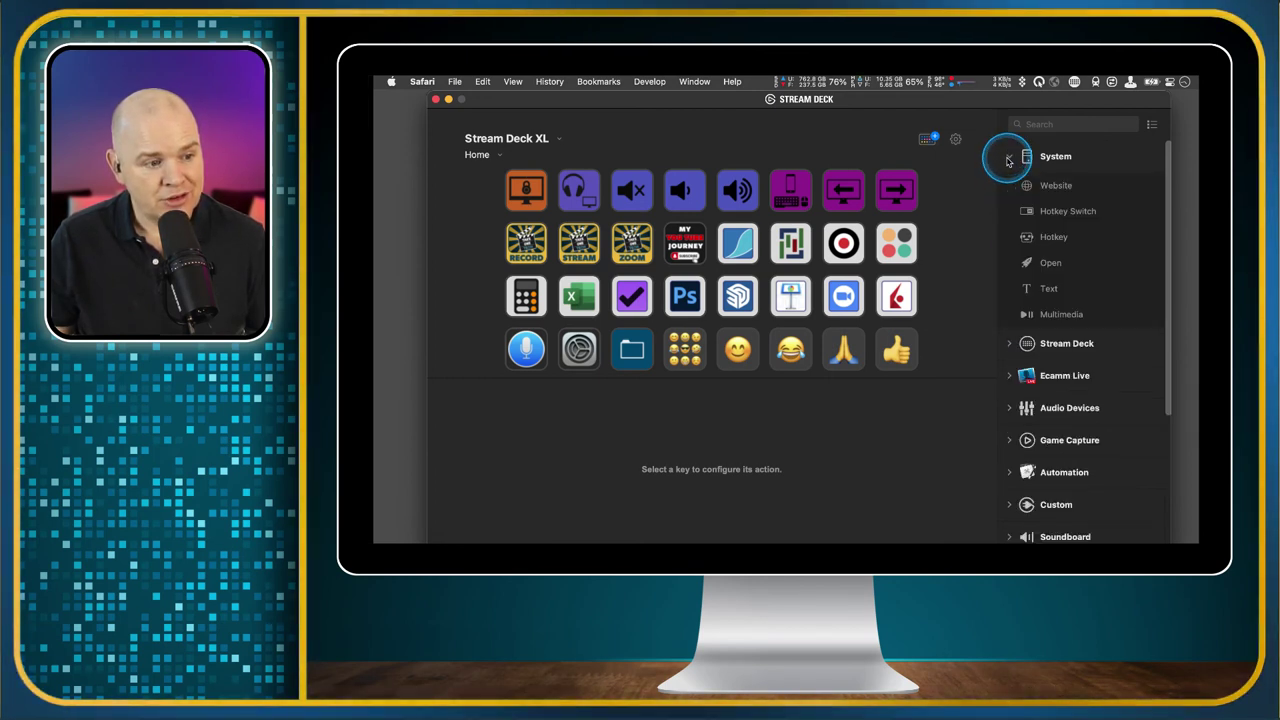
pyautogui.click(890, 192)
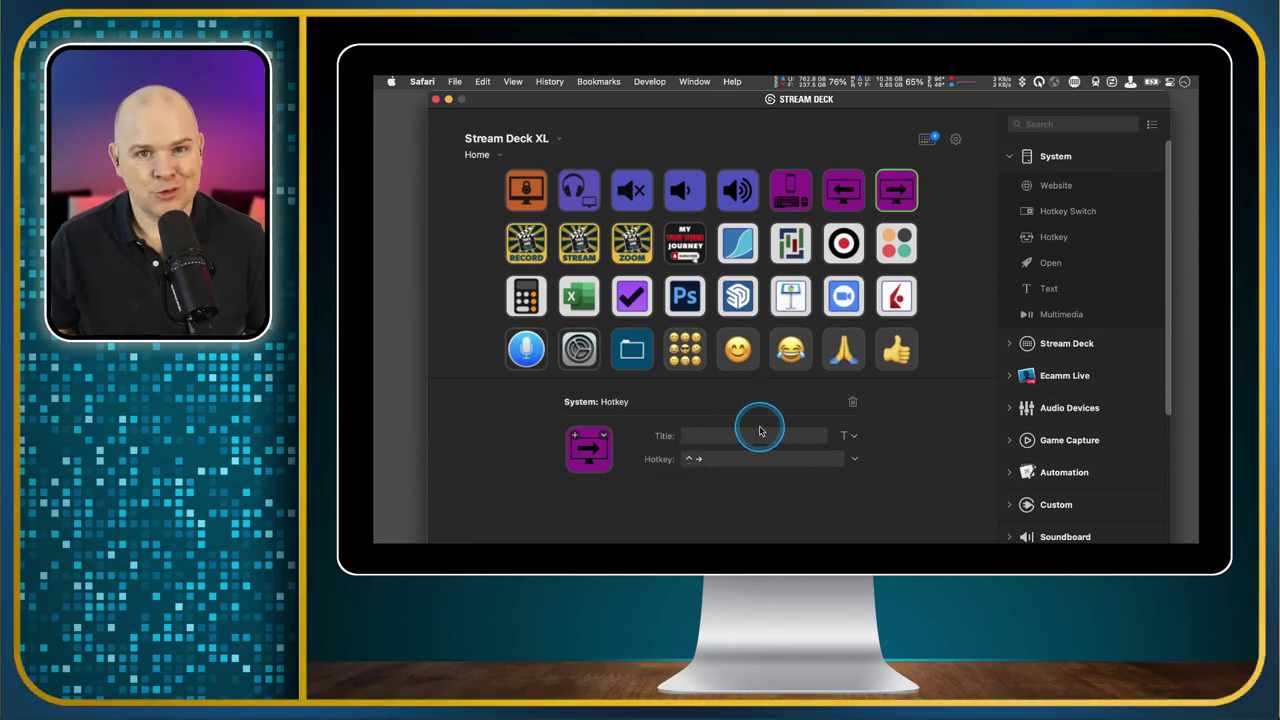
pyautogui.click(885, 348)
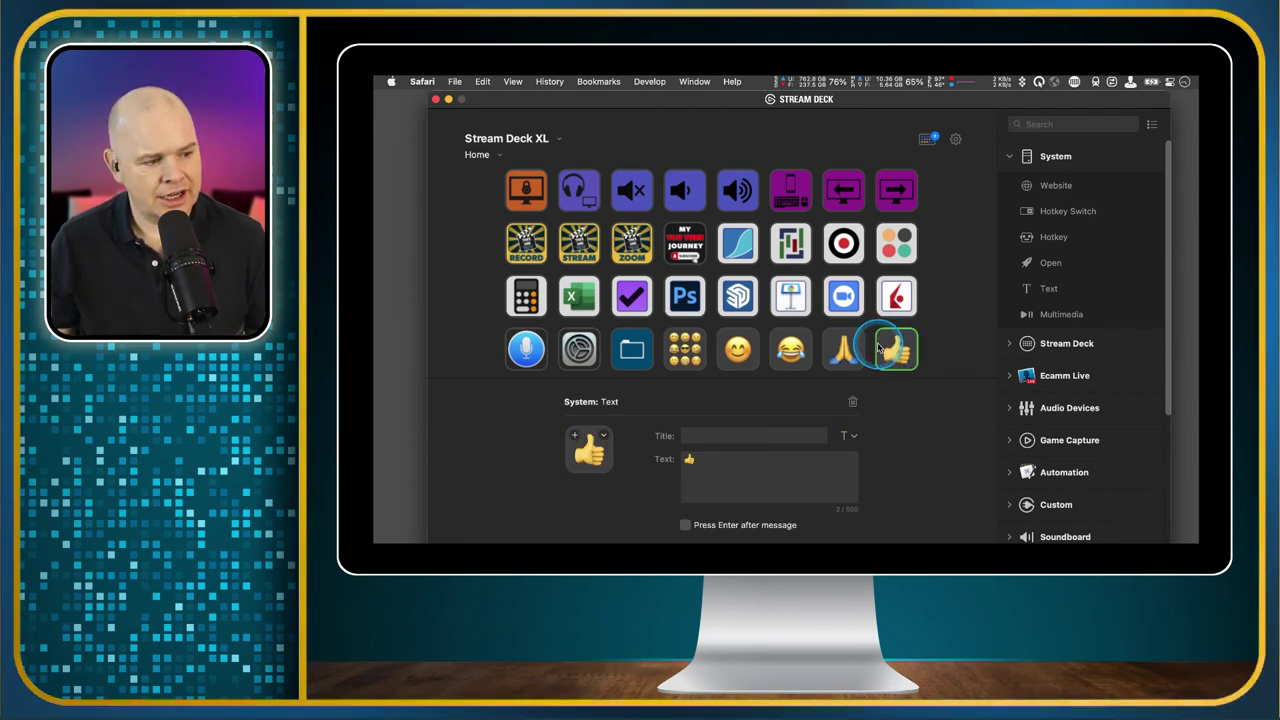